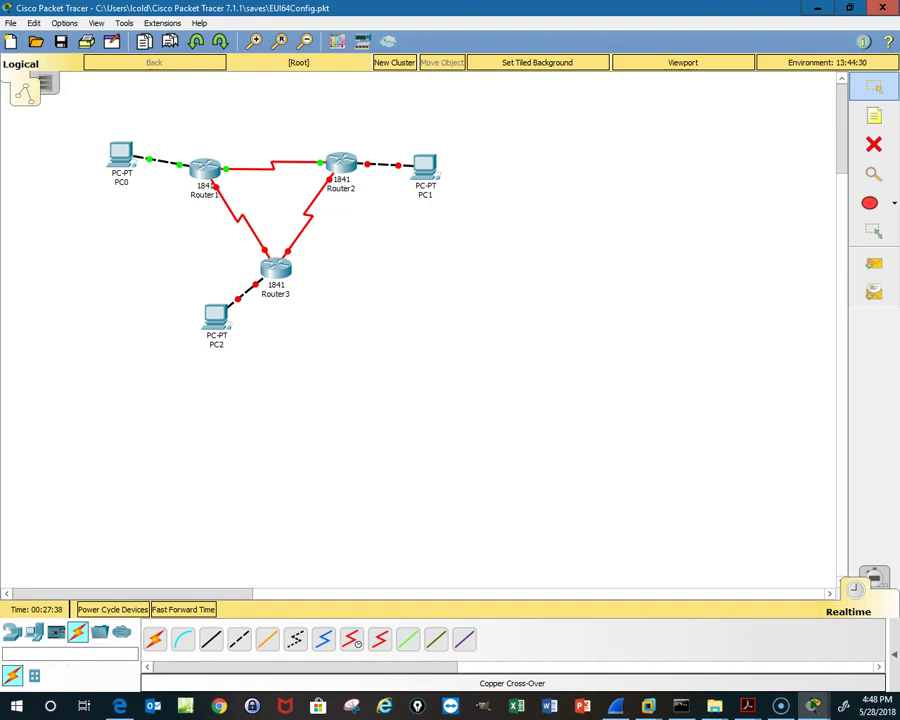
Bring the IPv6 lab PDF forward, collapse its Export PDF pane and maximize it
key("alt+Tab")
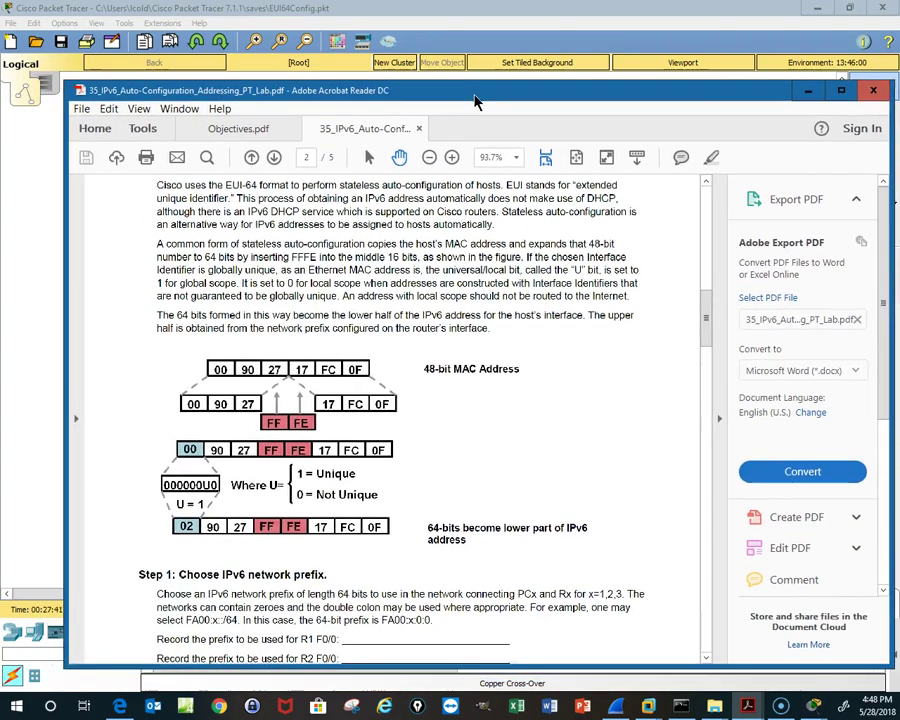
left_click_drag(476, 101, 494, 95)
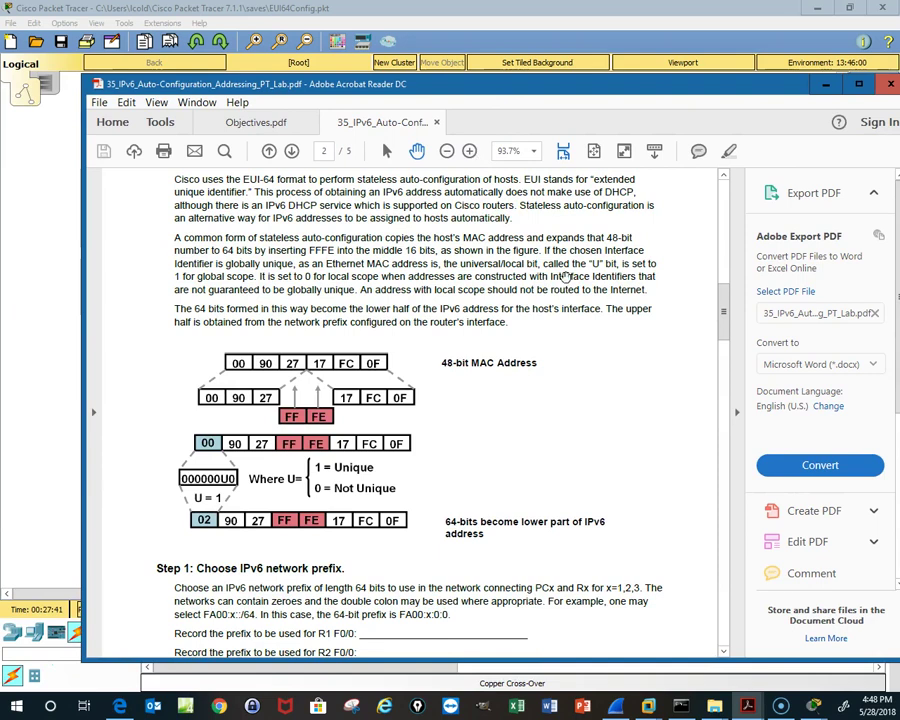
left_click(738, 412)
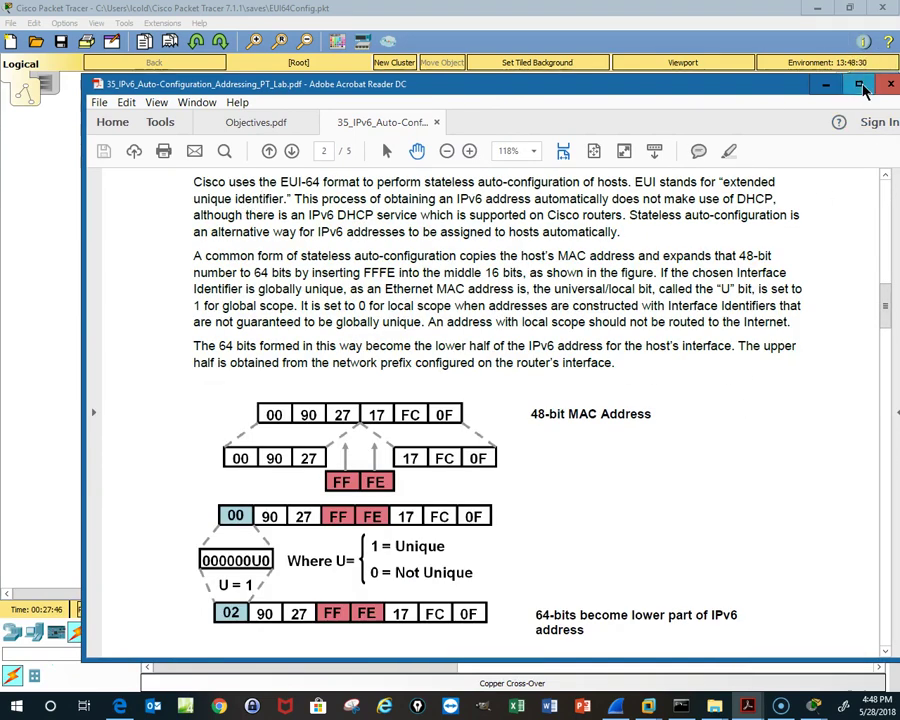
left_click(858, 84)
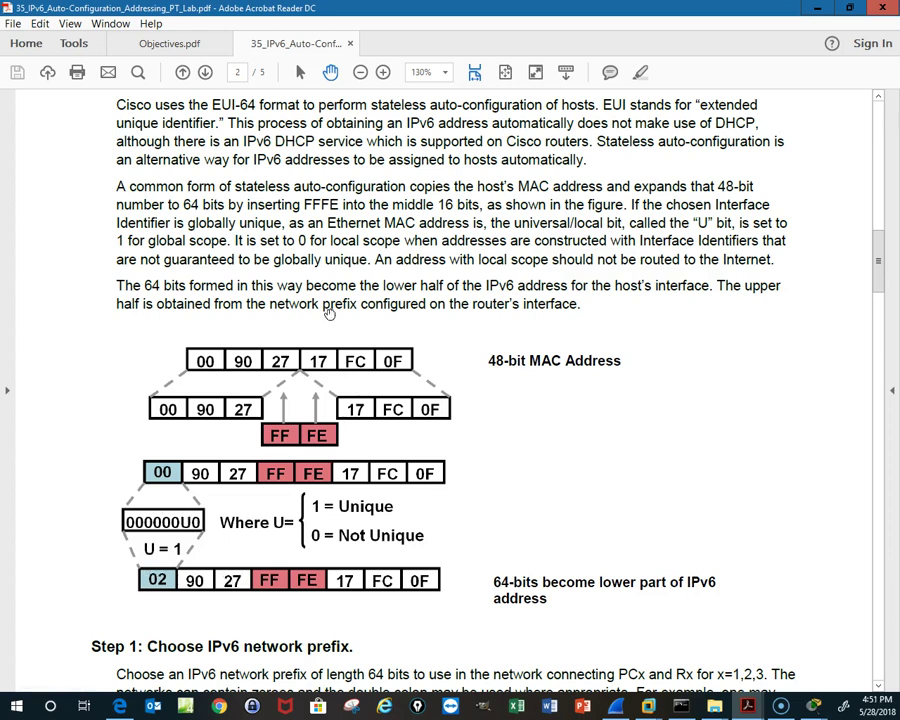
Minimize Acrobat Reader to reveal the EUI64Config topology and Router2
left_click(818, 12)
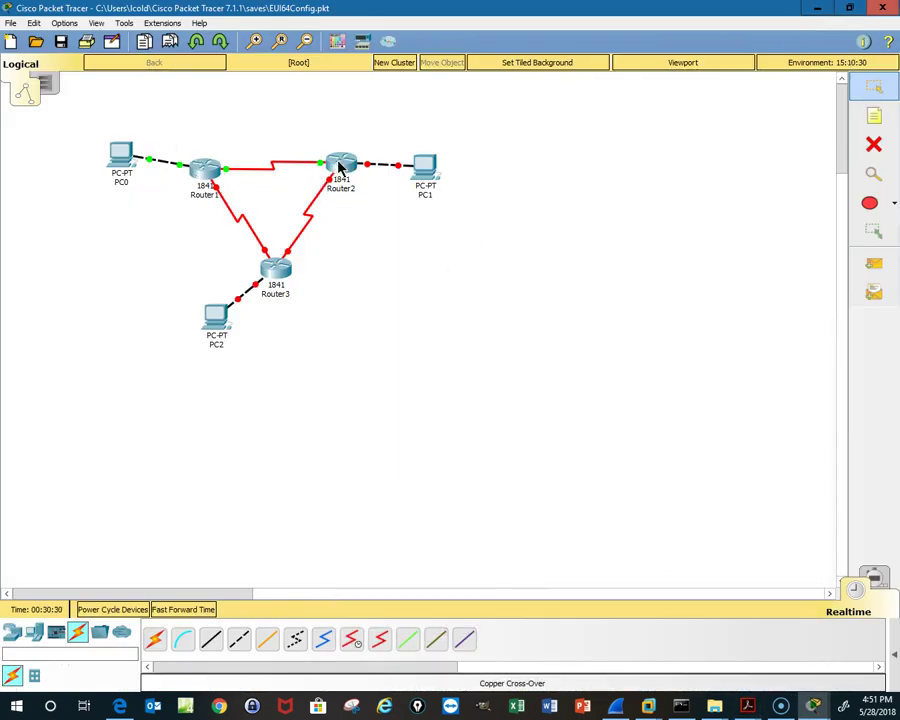
mouse_move(343, 171)
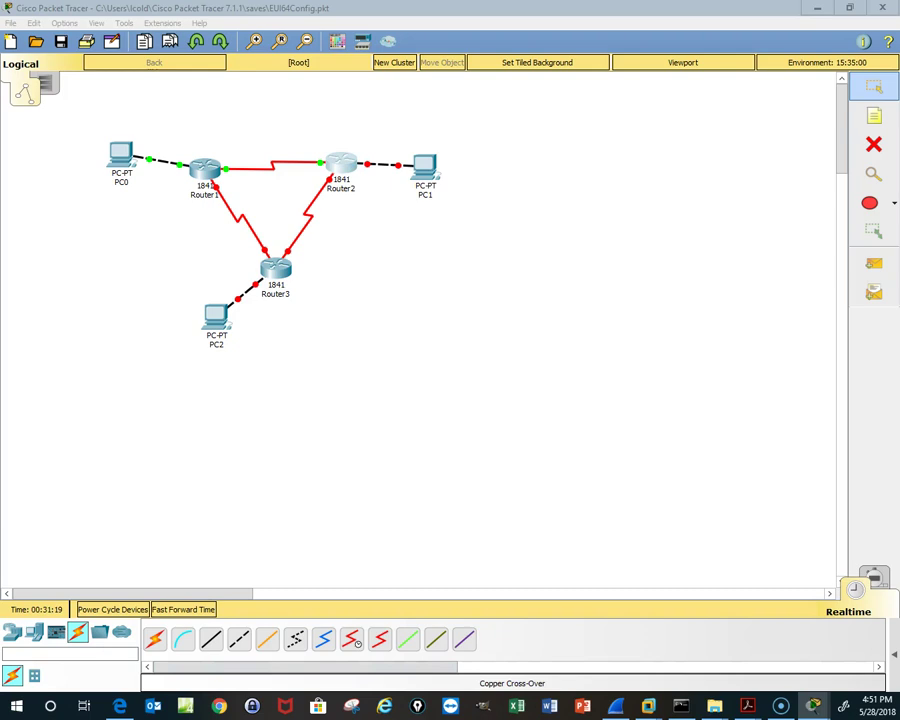
Center and maximize Router2's CLI, then enter global configuration mode via en and configure terminal
left_click_drag(60, 216, 416, 168)
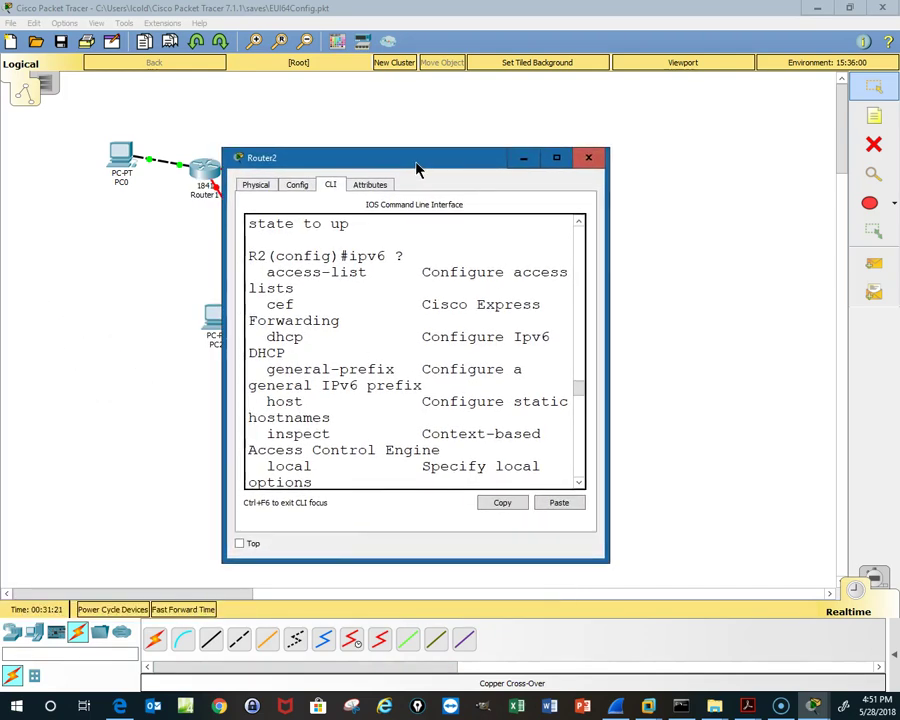
left_click(558, 159)
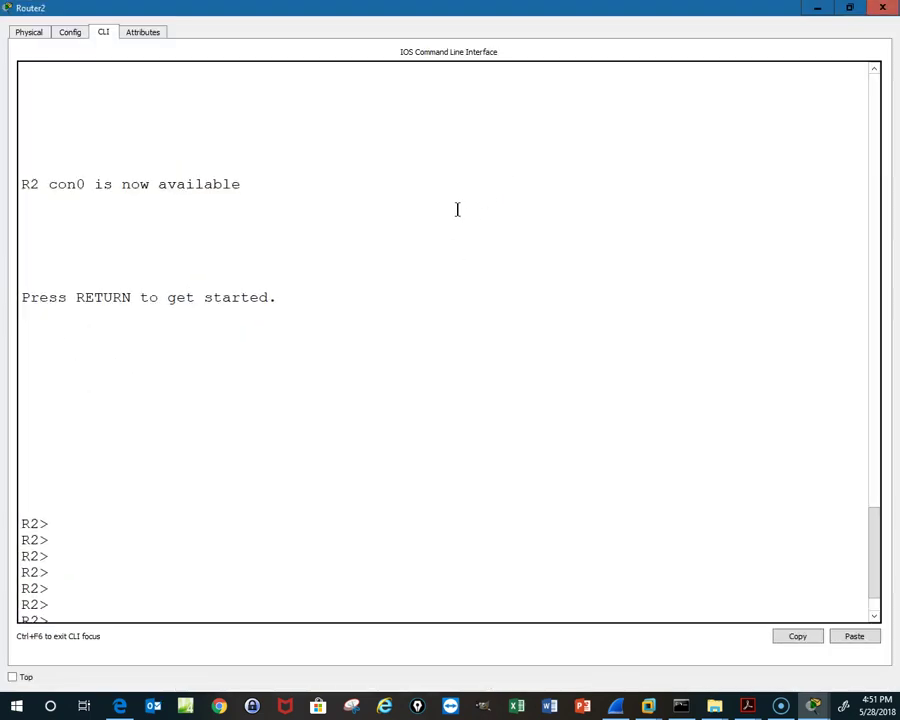
key("Return")
key("Return")
key("Return")
key("Return")
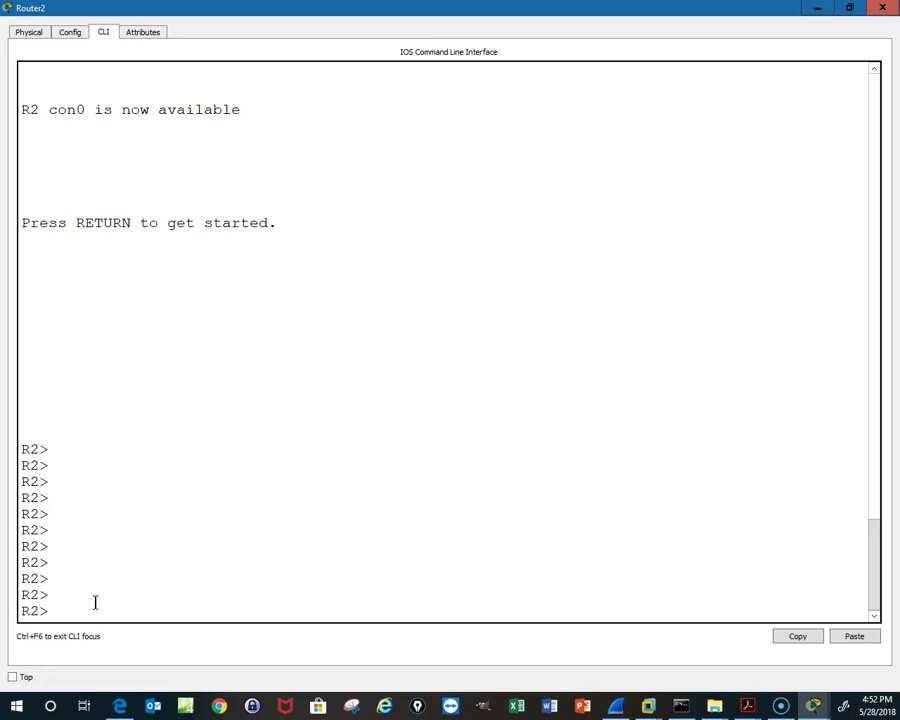
type("en")
key("Return")
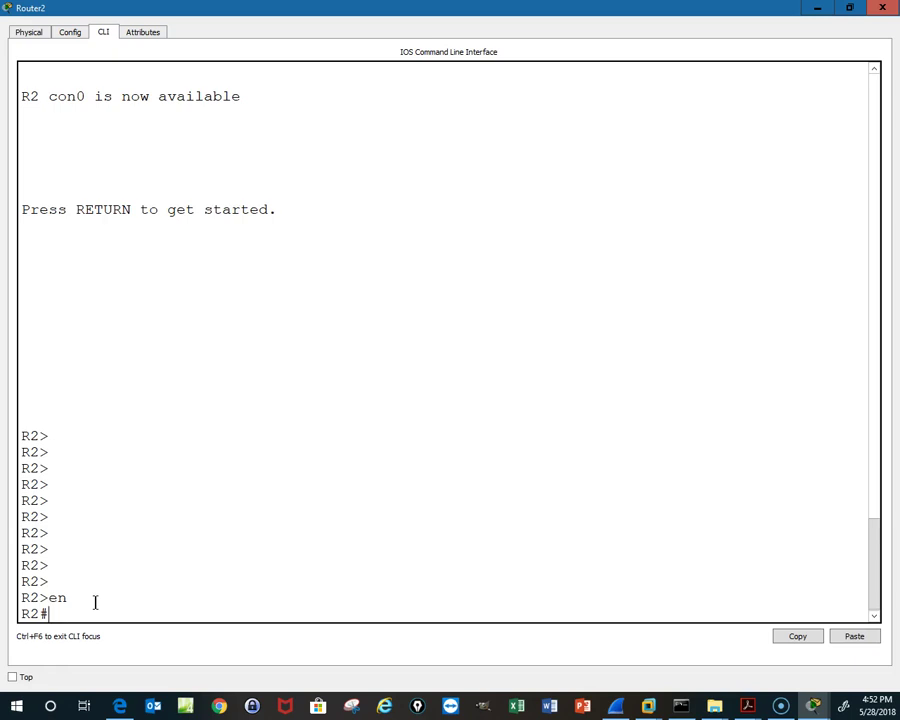
type("config")
key("Tab")
type("t")
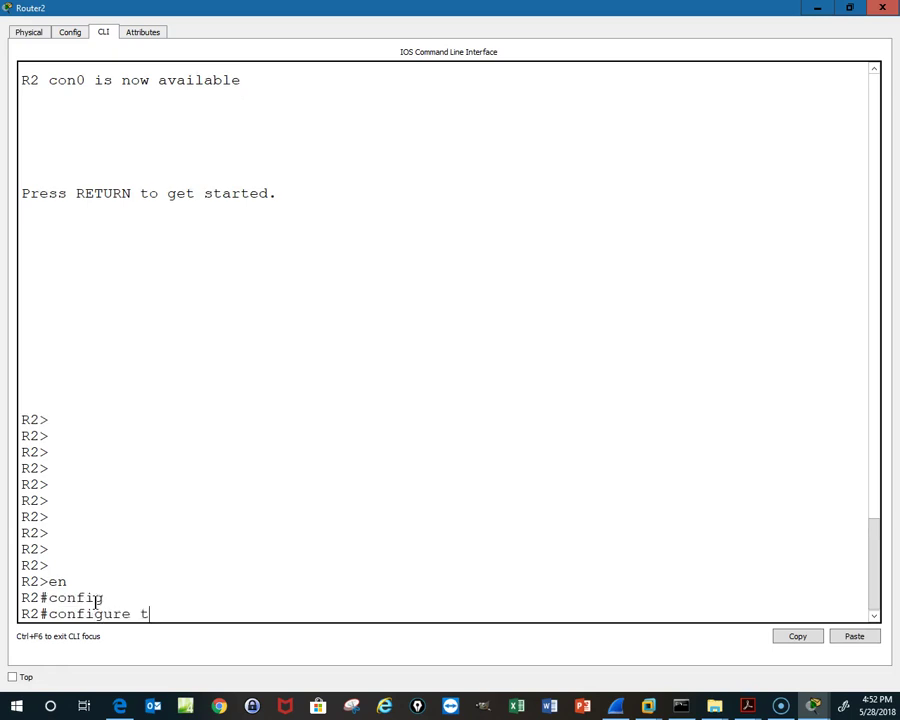
key("Tab")
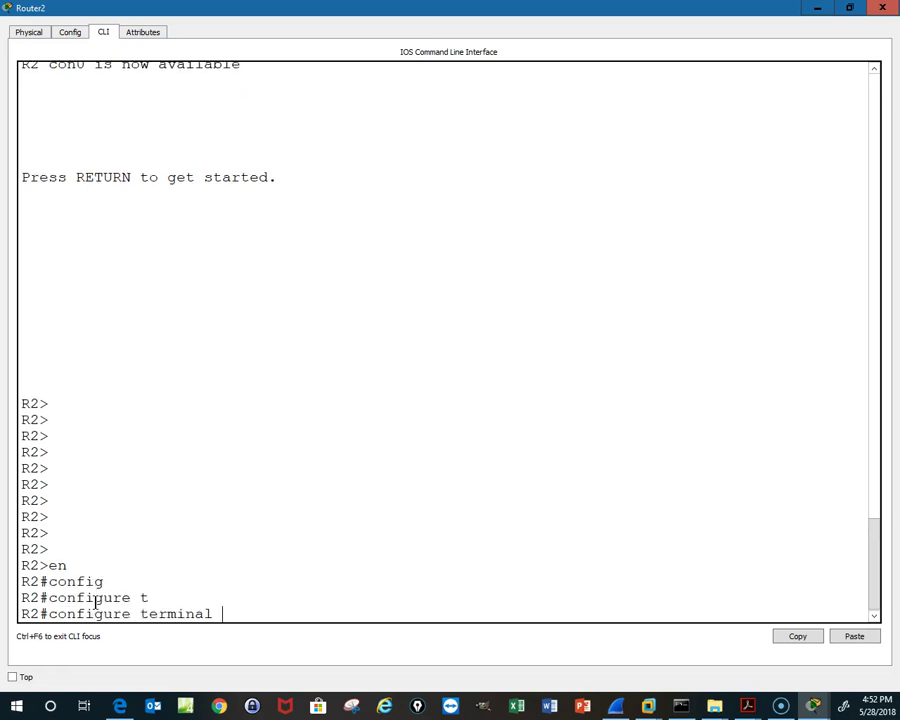
key("Return")
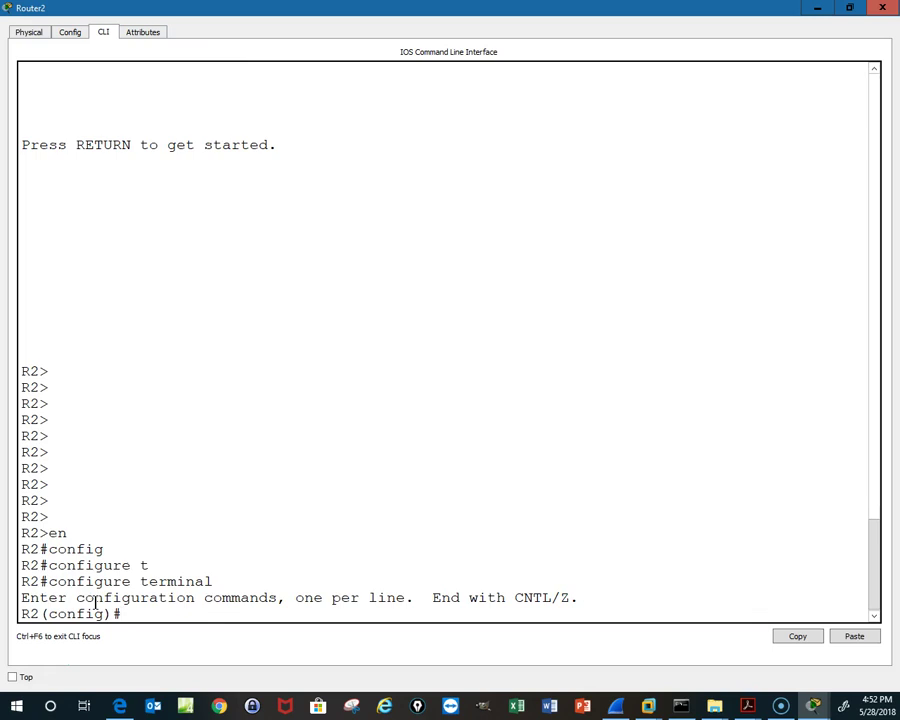
Run ipv6 unicast-routing to enable IPv6 routing on Router2
type("ipv")
key("Tab")
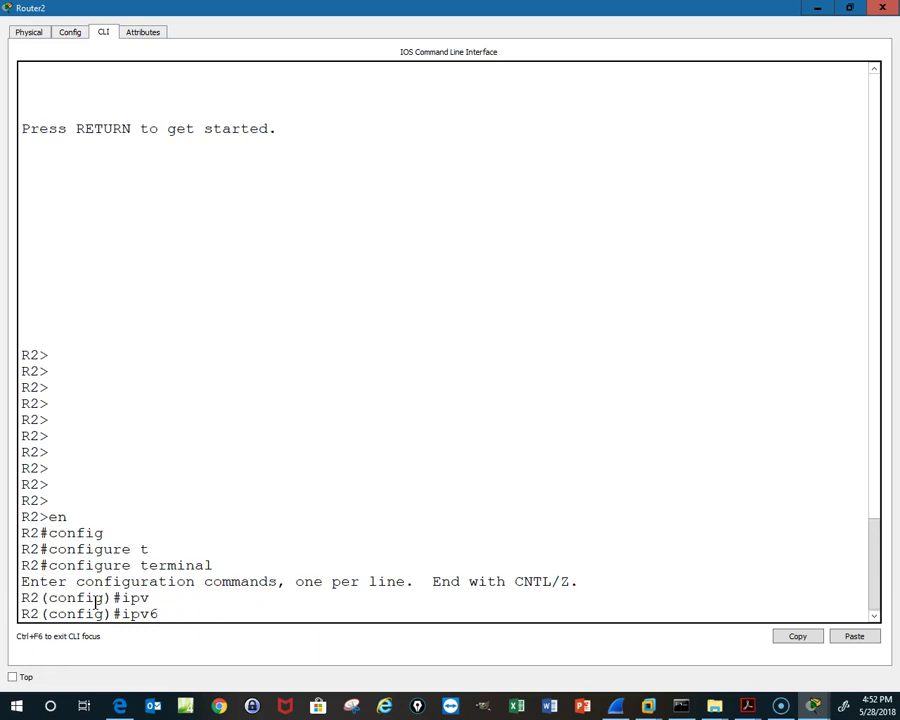
type("un")
key("Tab")
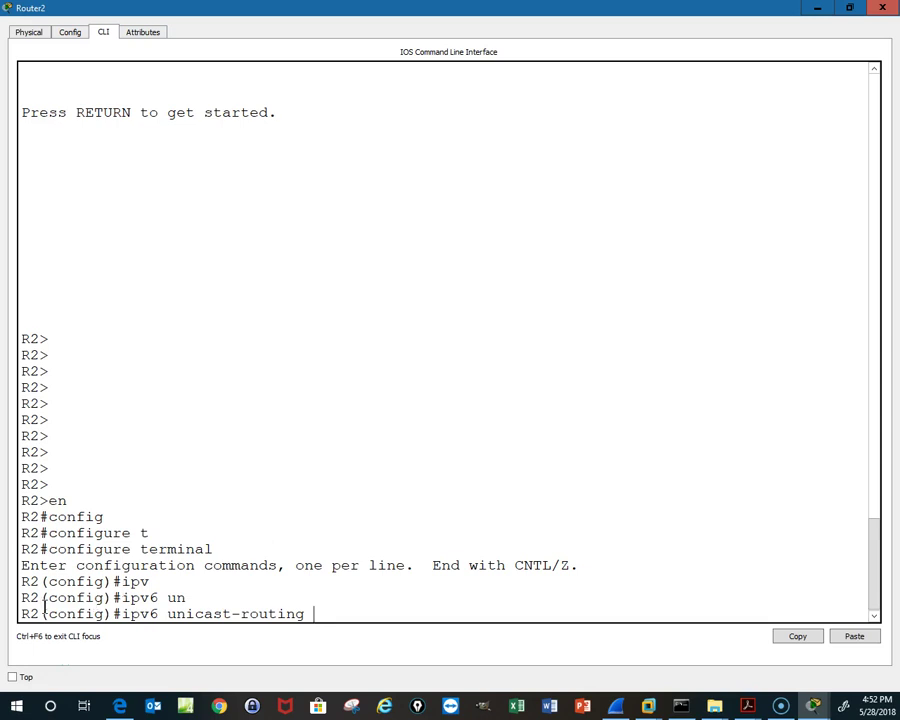
left_click_drag(45, 613, 104, 614)
left_click(316, 613)
key("Return")
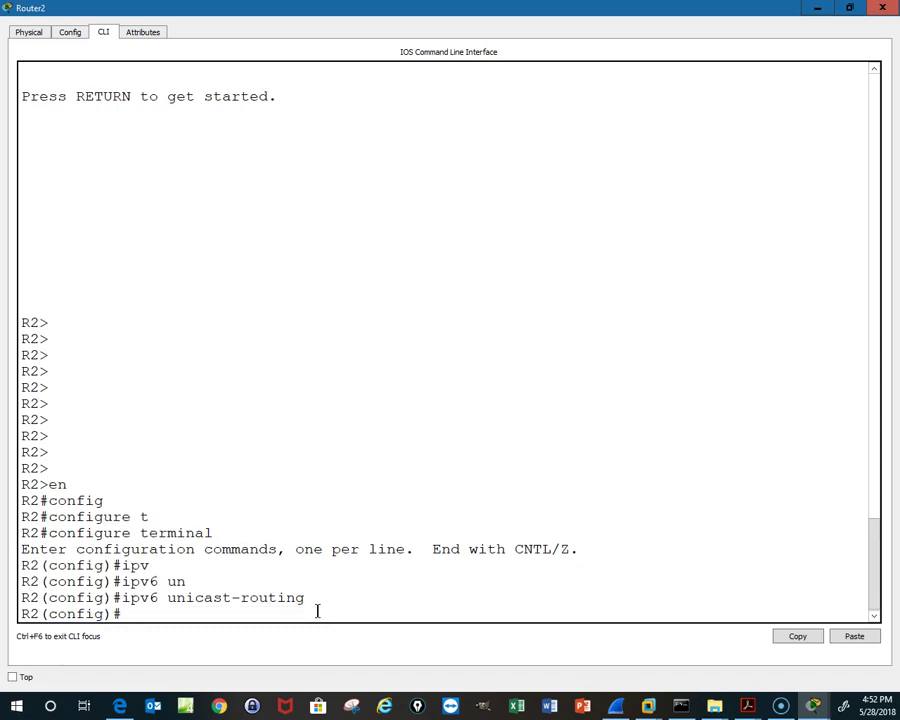
On interface fa0/0, assign the IPv6 address FA00:1::/64 eui-64
type("int fa0/0")
key("Return")
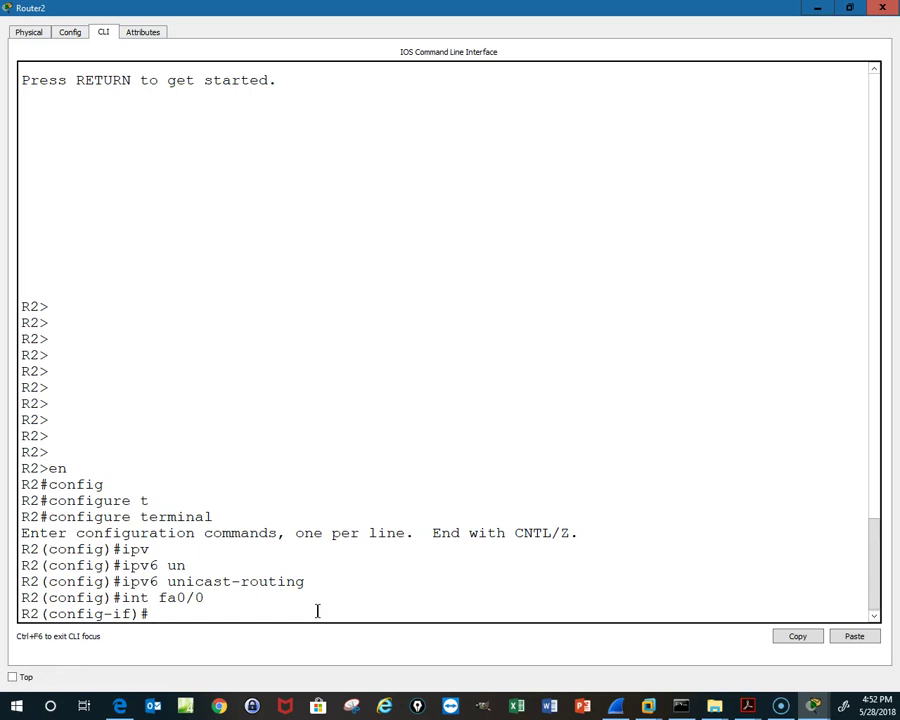
type("ipv6")
key("Tab")
type("a")
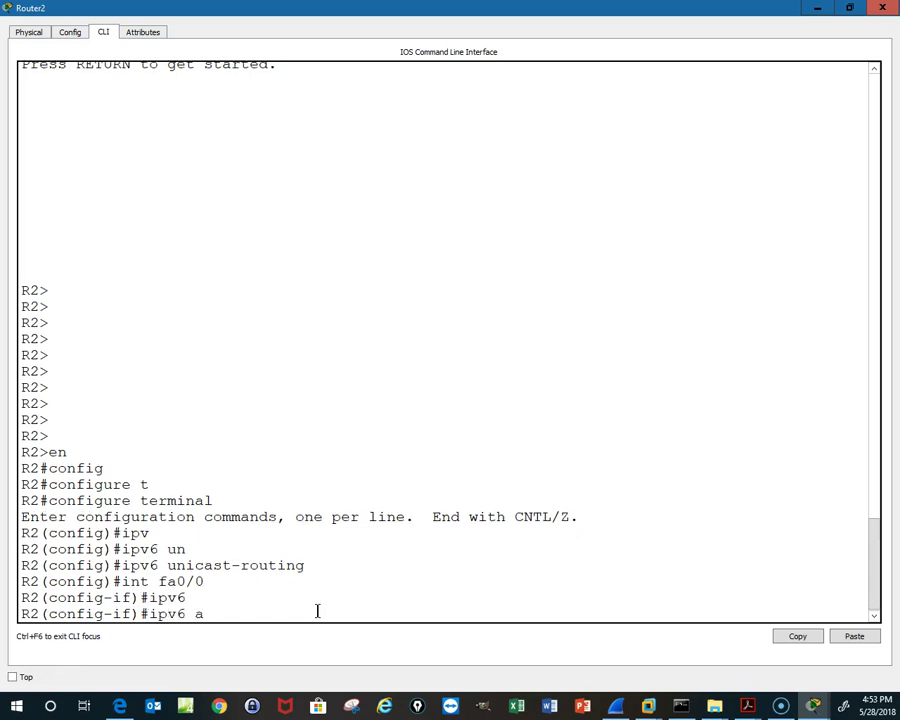
key("Tab")
type("dd")
key("Tab")
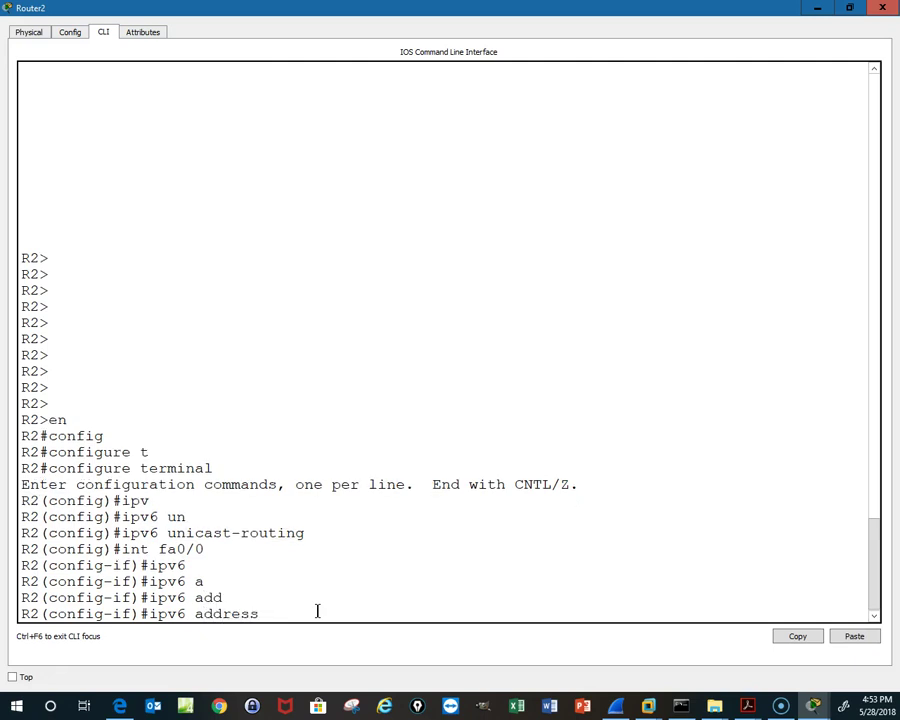
type("FA00:1::/64 eu")
key("Tab")
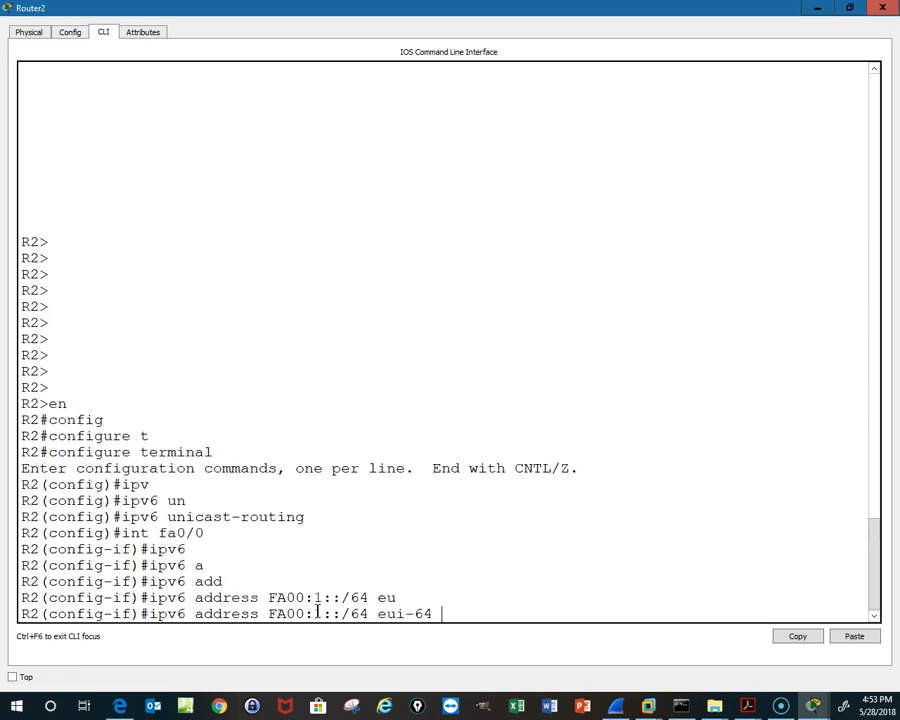
key("Return")
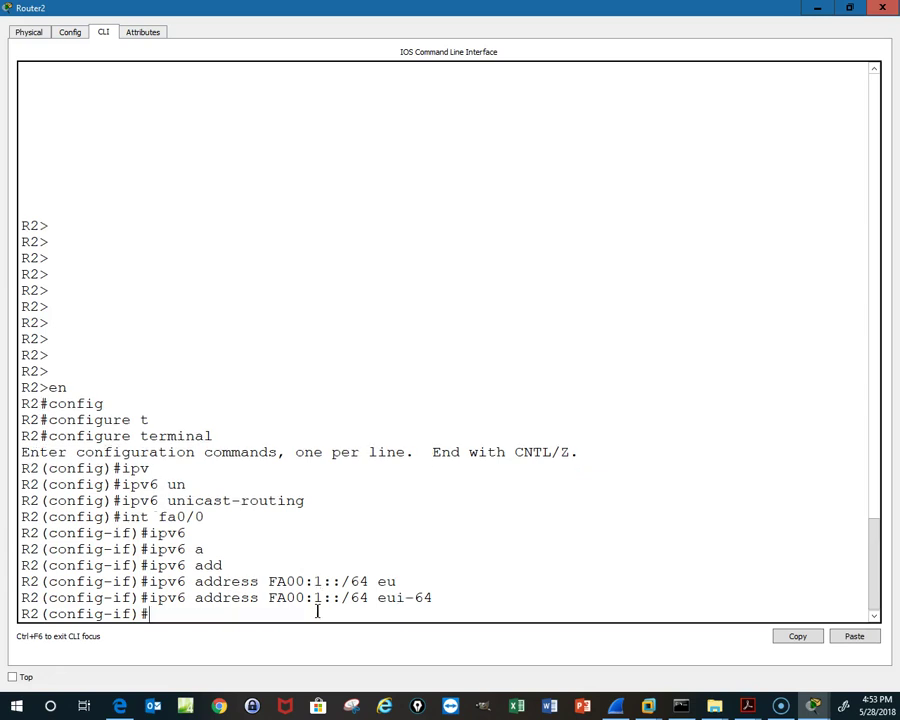
Enable IPv6 on fa0/0 and bring it up with no shut
type("i")
type("pv6")
key("Tab")
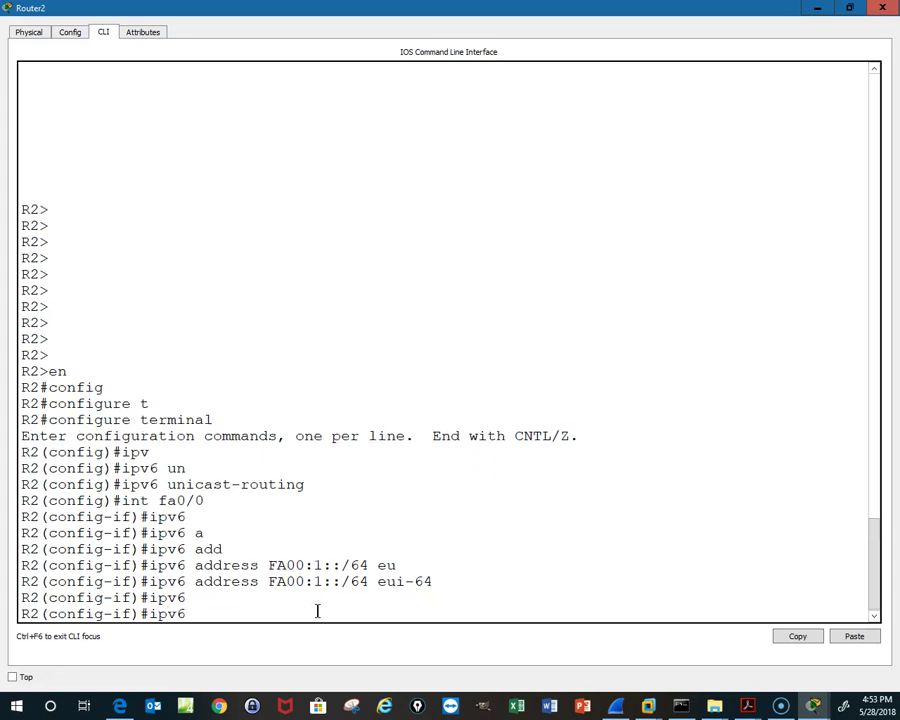
type("en")
key("Tab")
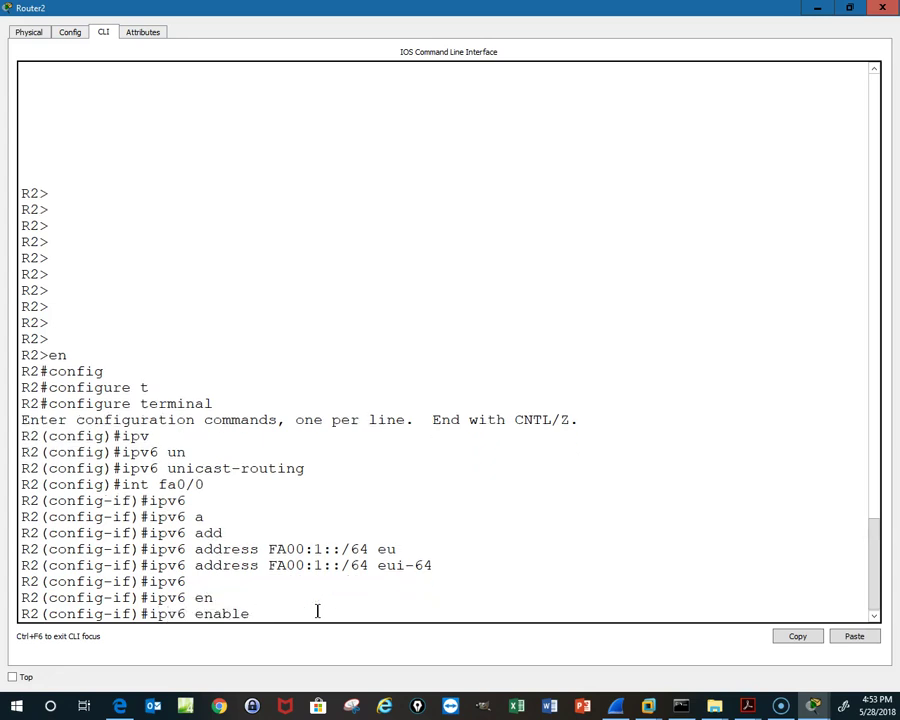
key("Return")
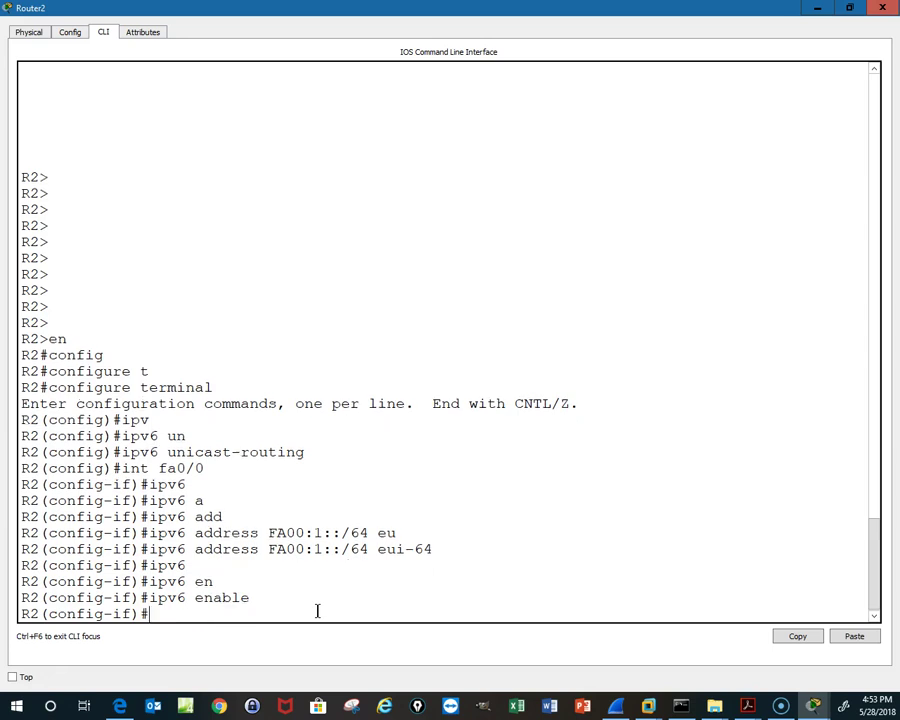
type("no shut")
key("Return")
Leave configuration mode with end and start typing a show interface command
key("Return")
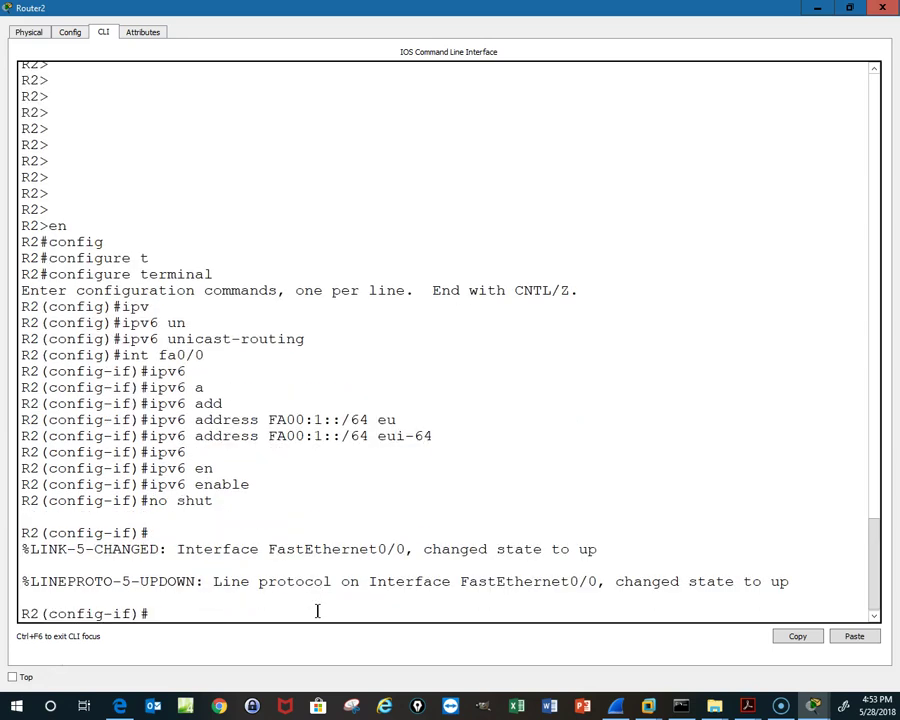
type("end")
key("Return")
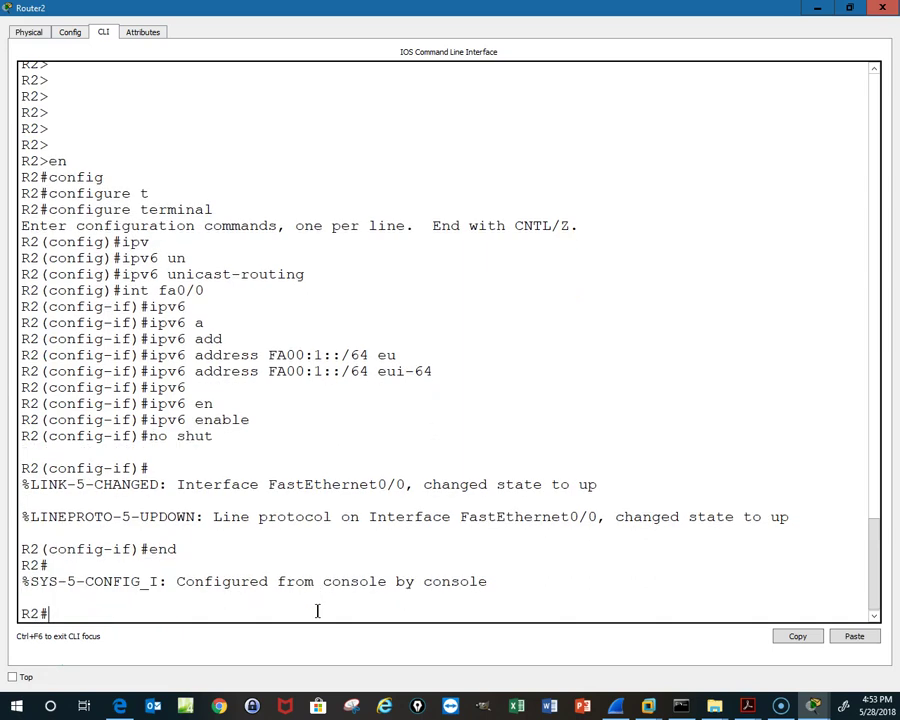
type("show ipint b")
Correct the command to show ipv6 int brief and list Router2's interface IPv6 addresses
key("BackSpace")
key("BackSpace")
key("BackSpace")
key("BackSpace")
key("BackSpace")
type("v6")
type("int")
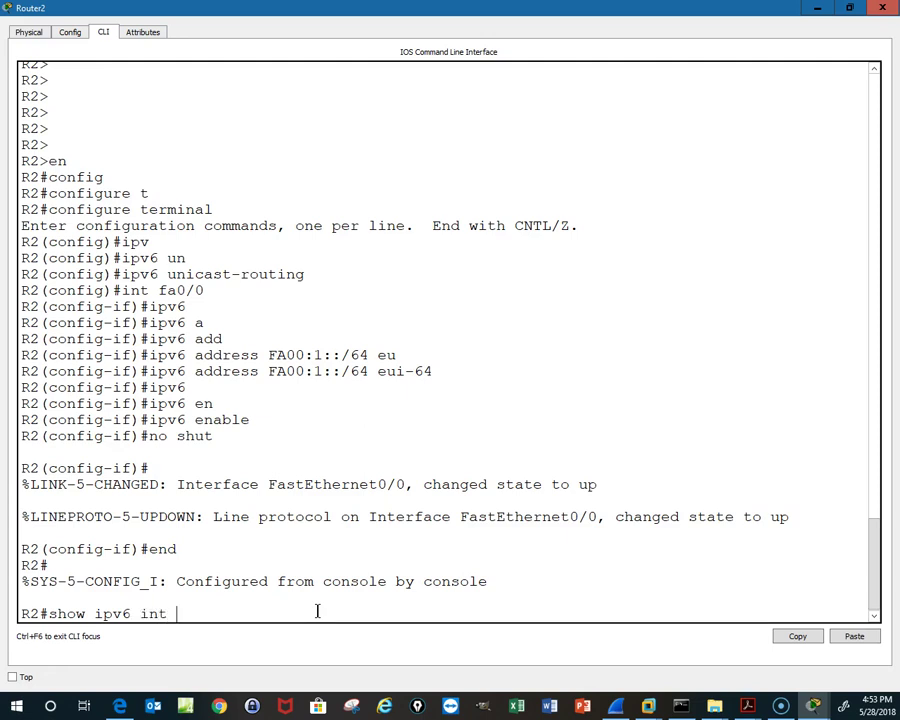
type(" br")
key("Tab")
key("Return")
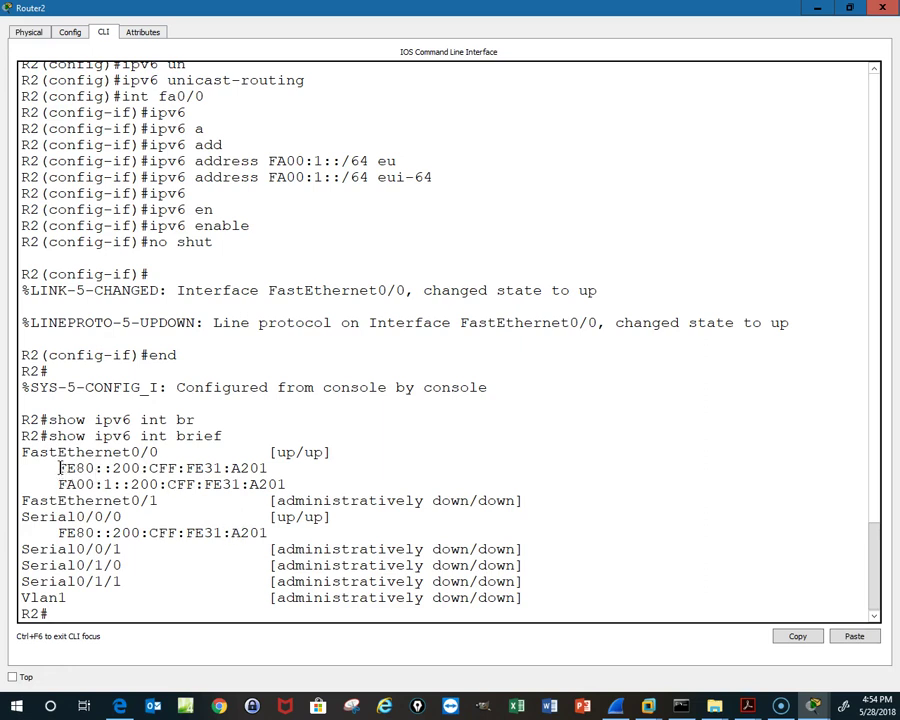
left_click_drag(58, 466, 92, 468)
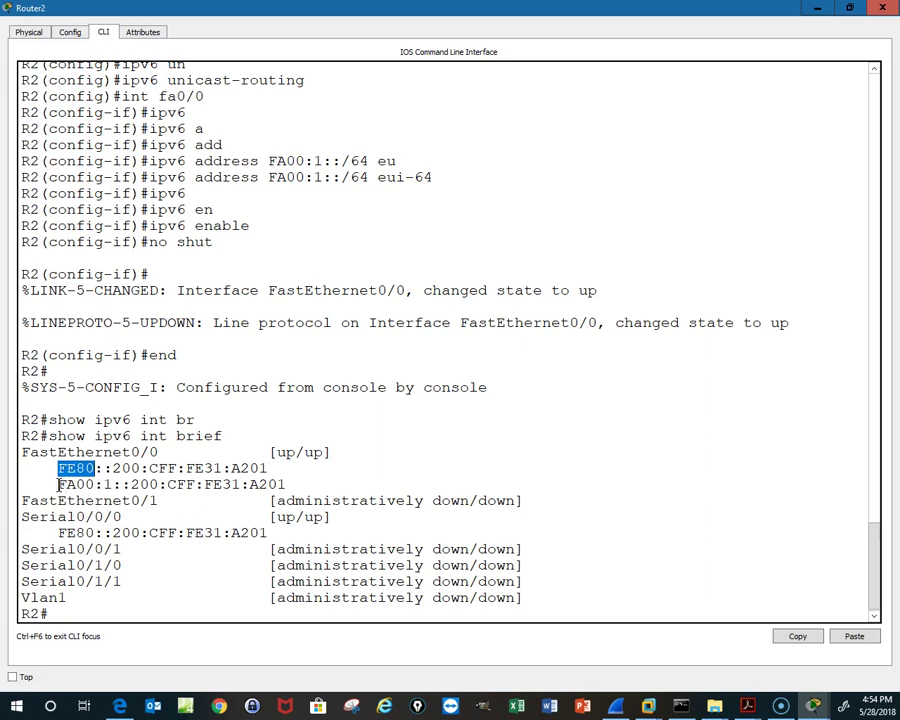
left_click_drag(58, 484, 116, 484)
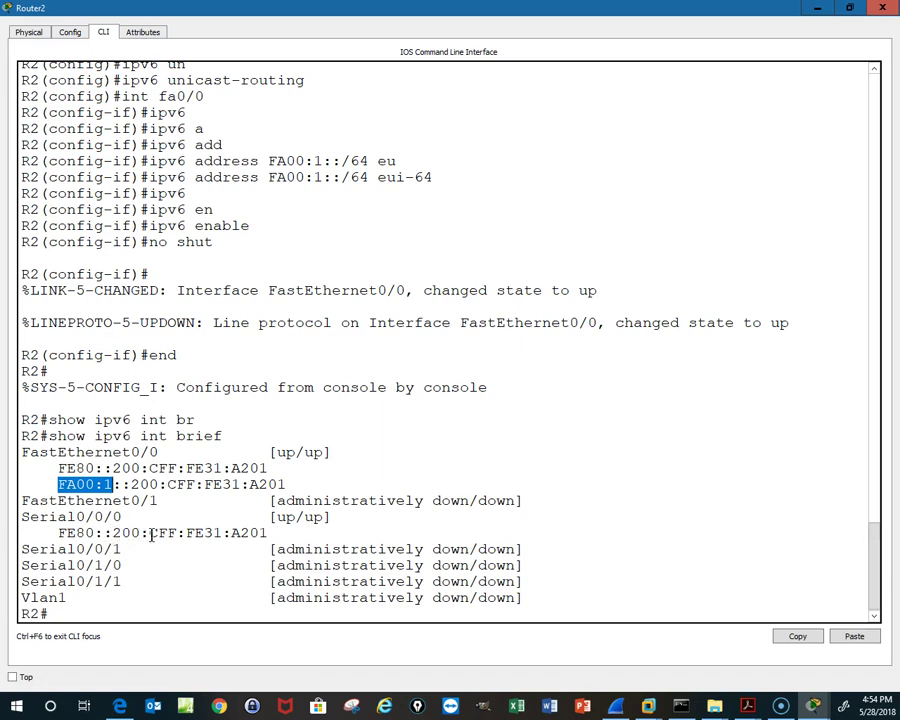
left_click(158, 533)
left_click_drag(158, 533, 209, 539)
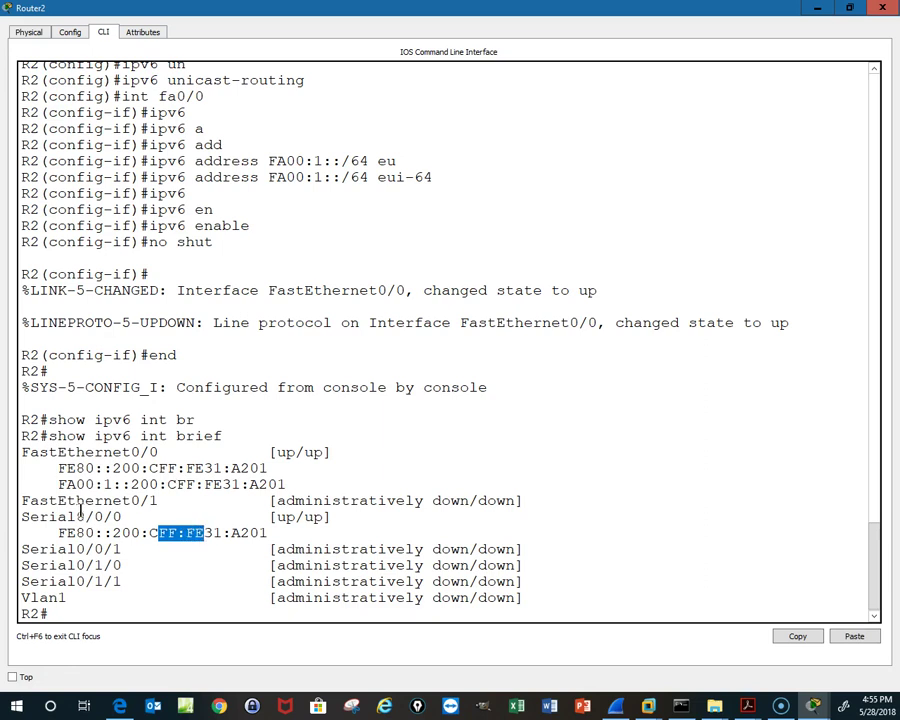
left_click_drag(57, 484, 287, 487)
left_click_drag(176, 484, 220, 484)
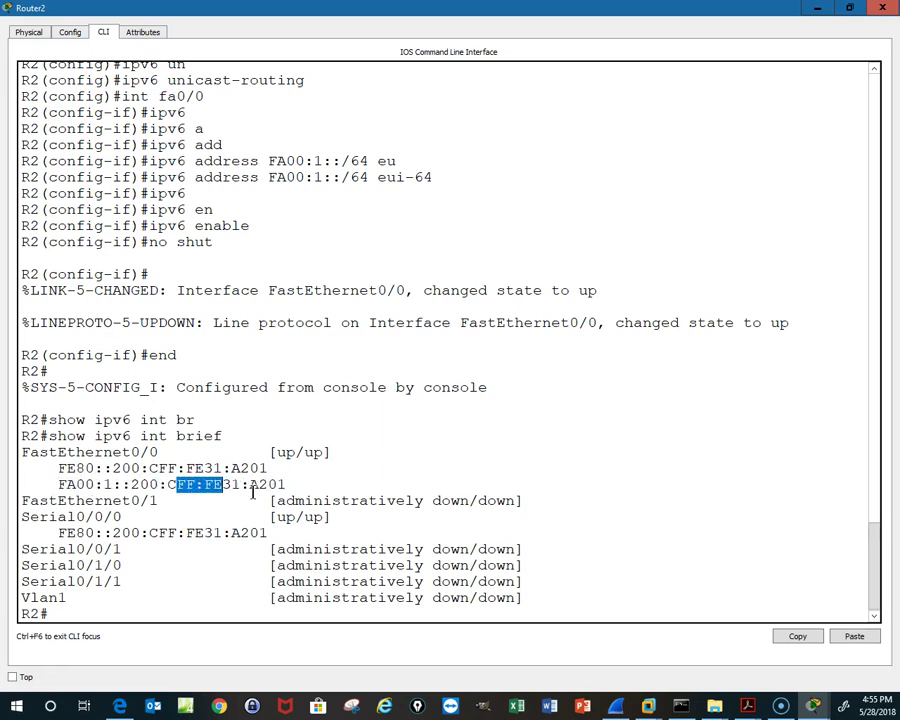
Close Router2's console and run ipconfig /all in PC1's command prompt
left_click(883, 10)
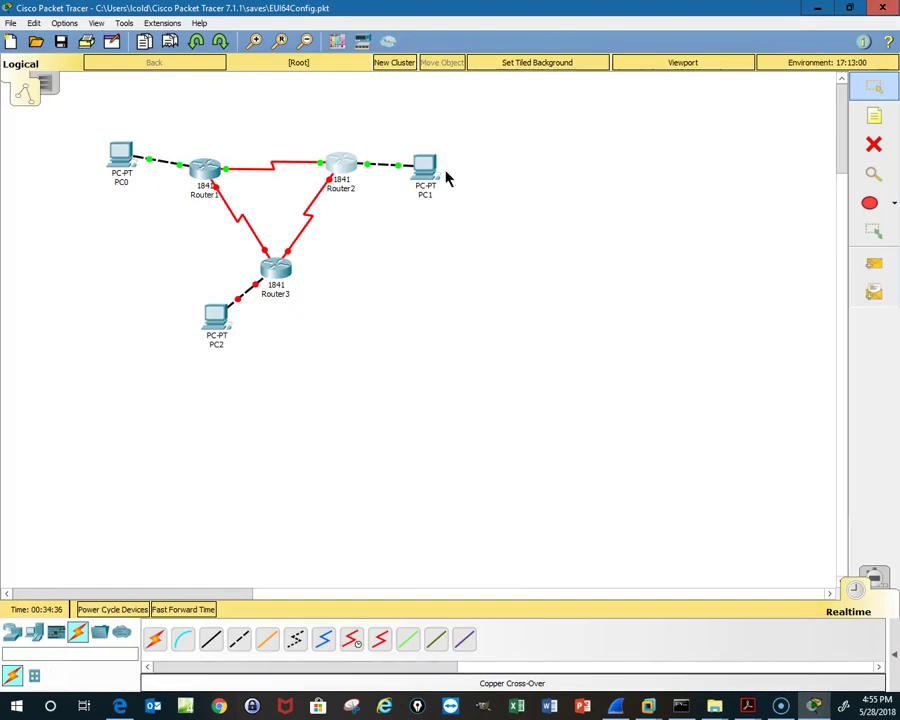
left_click(427, 175)
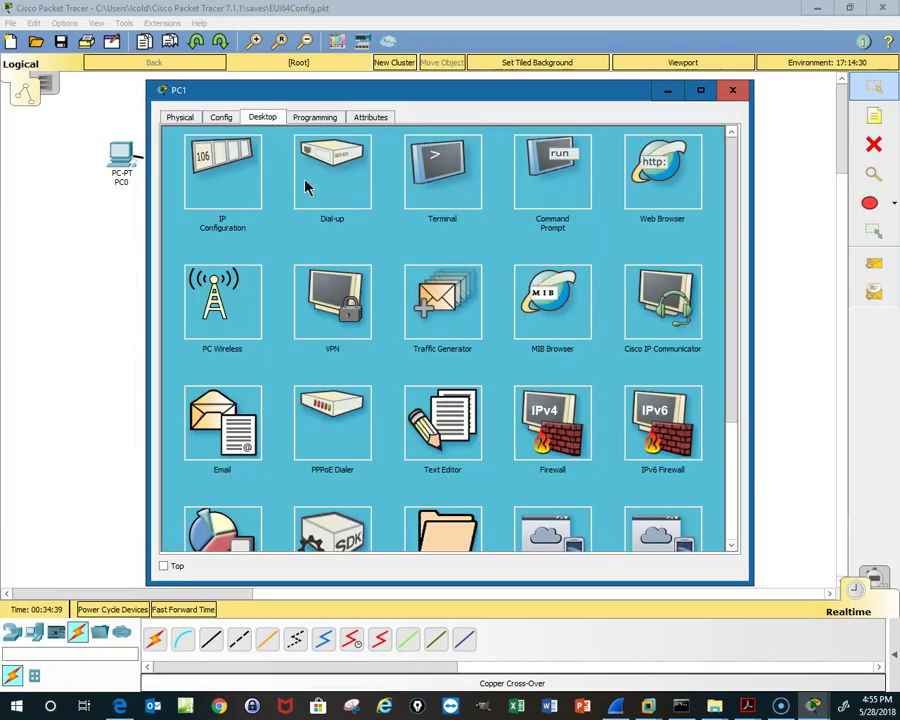
left_click(546, 181)
type("ipc")
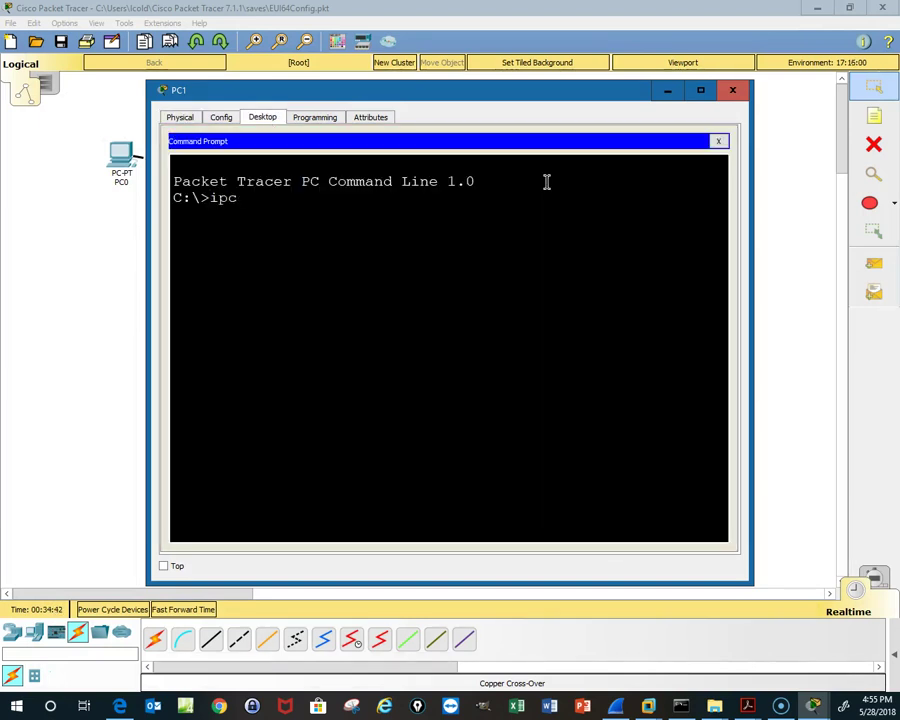
type("onfig /all")
key("Return")
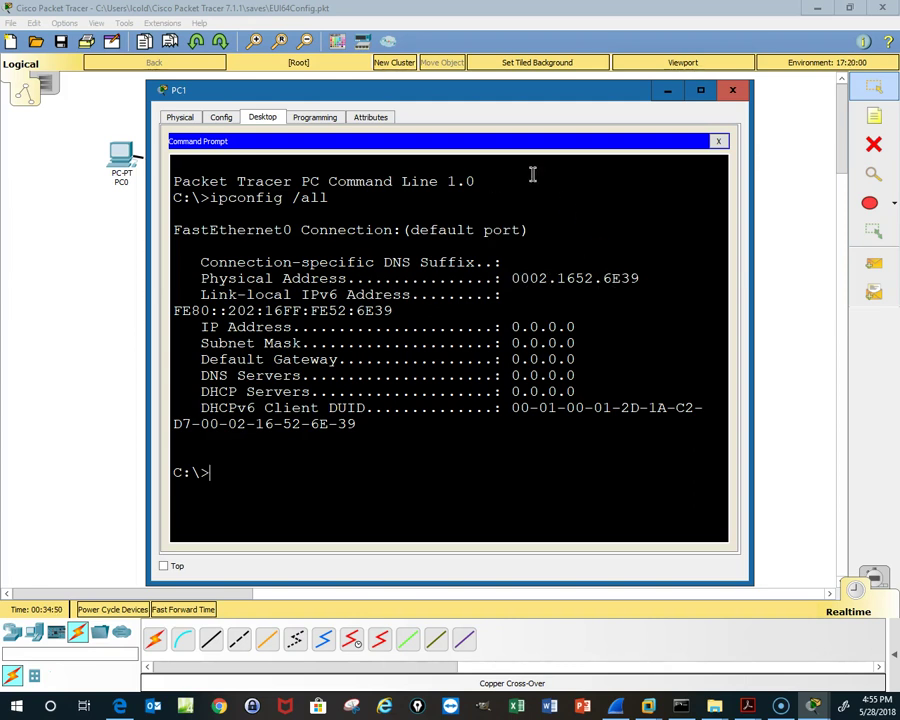
Set PC1's FastEthernet0 to IPv6 Auto Config, obtaining FA00:1::202:16FF:FE52:6E39/64
left_click(222, 118)
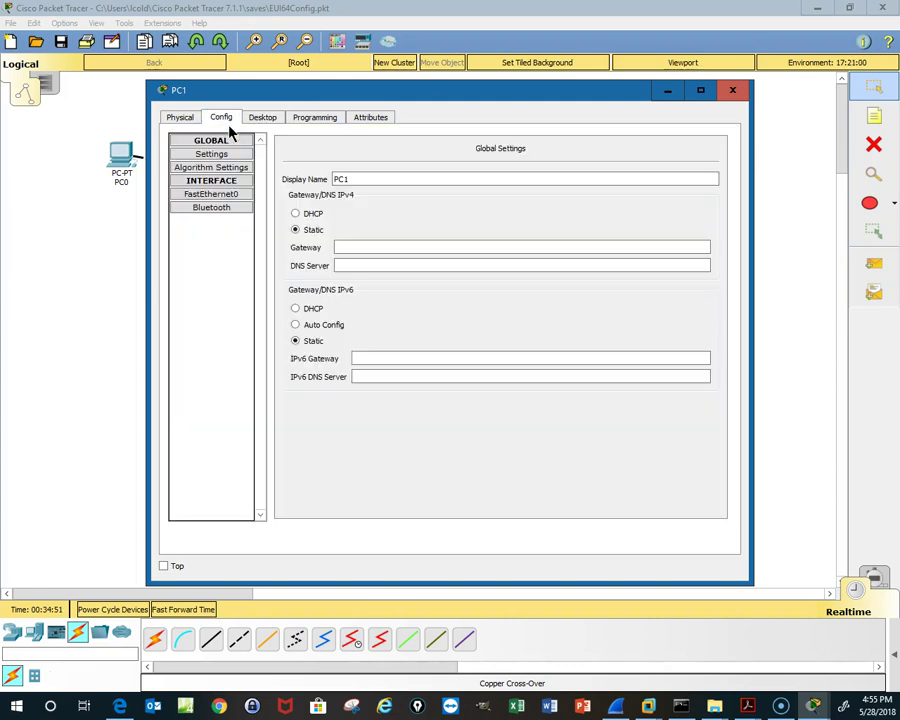
left_click(229, 196)
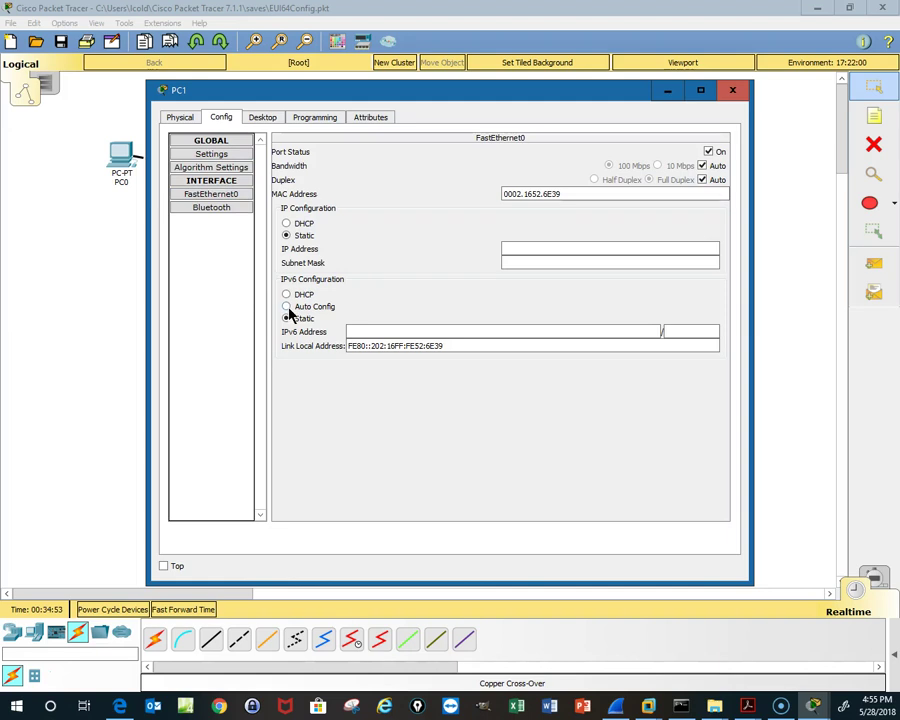
left_click(286, 307)
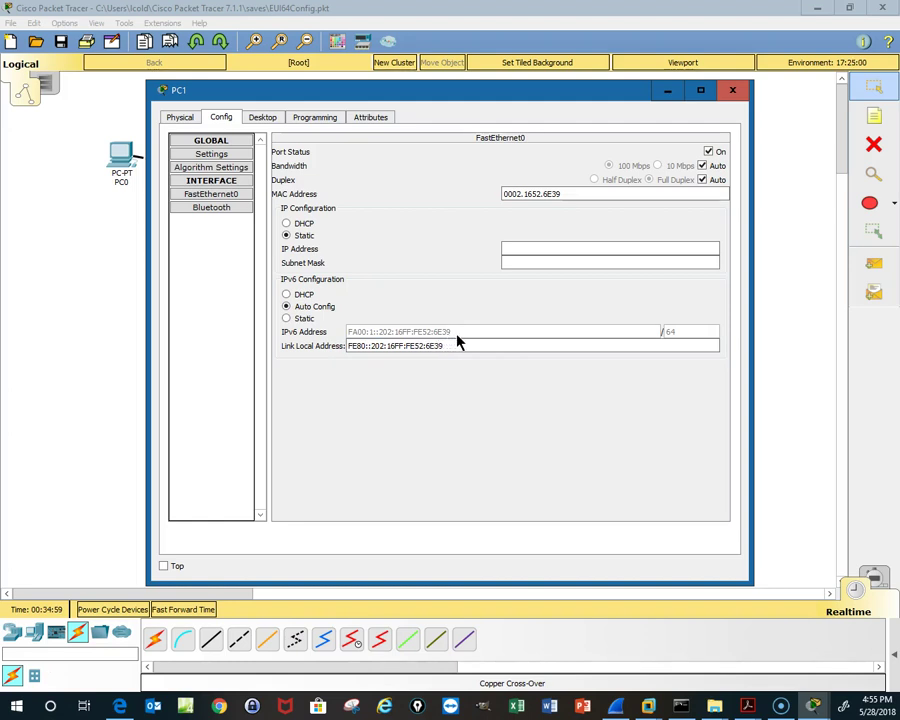
left_click(264, 118)
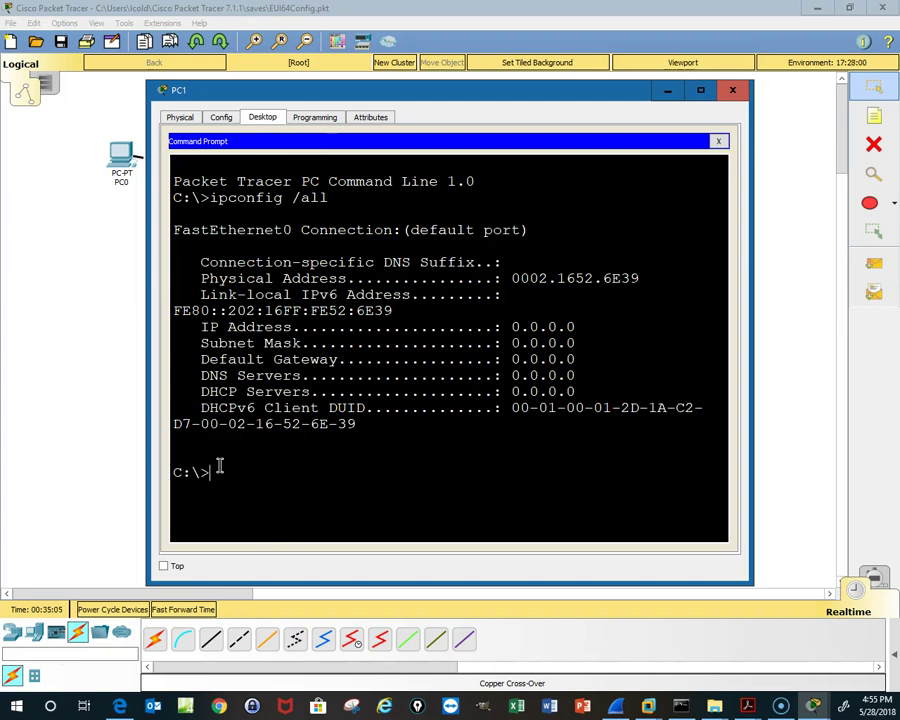
Run ipconfig6, ipconfig and finally ipv6config on PC1 to display its IPv6 address and gateway
type("ipcon")
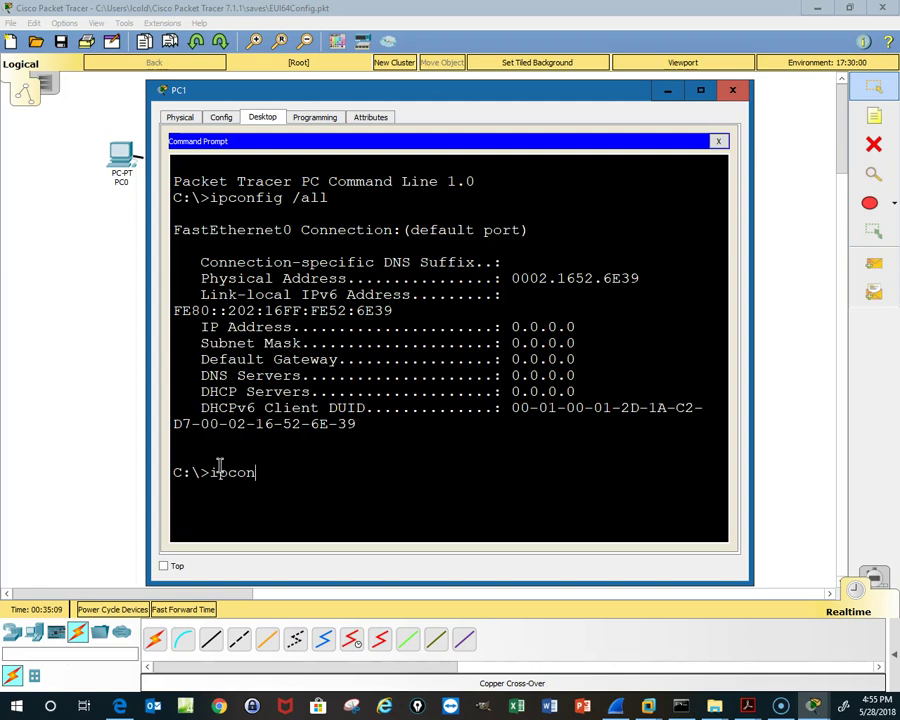
type("fig")
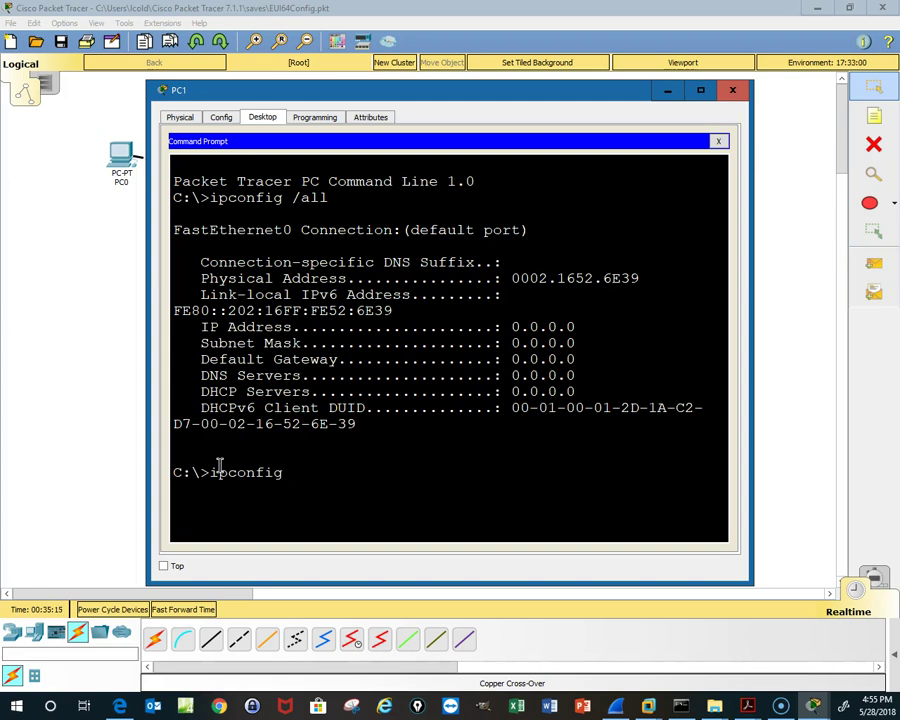
type("6")
key("Return")
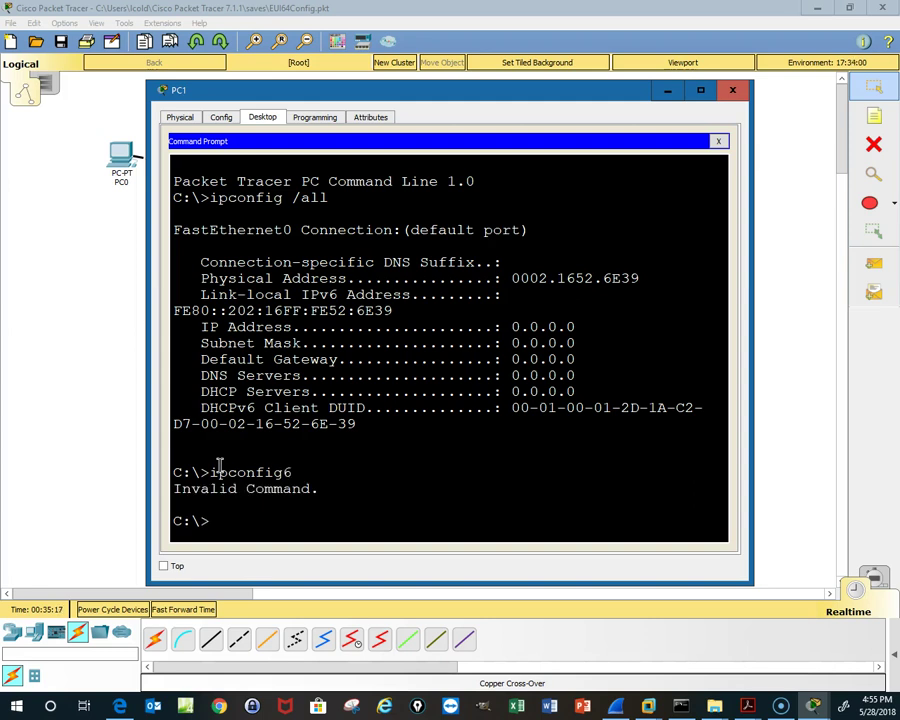
type("ipconfi")
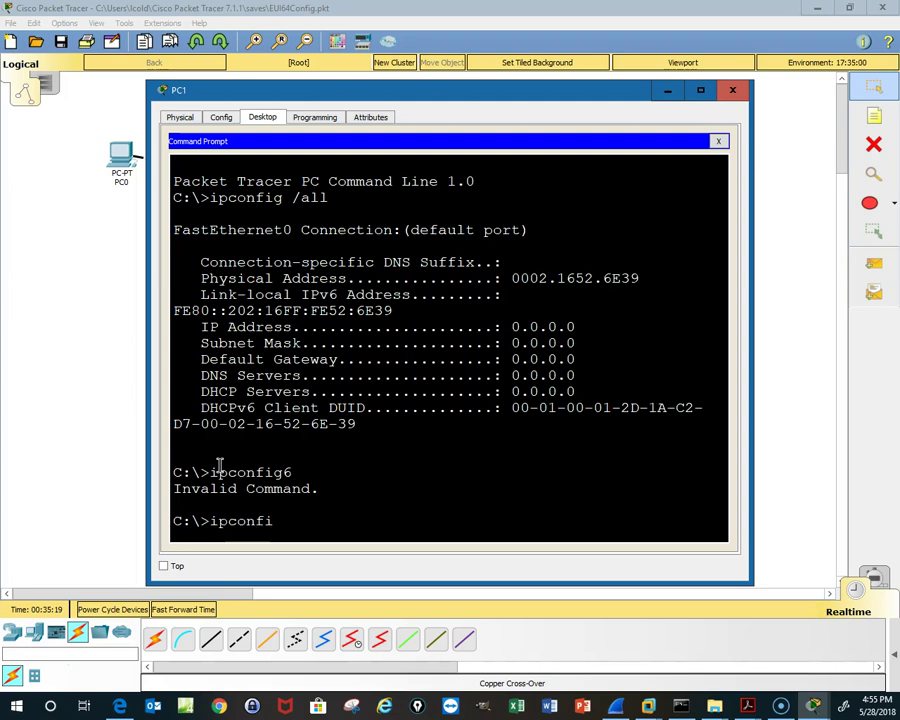
type("g /all")
key("Return")
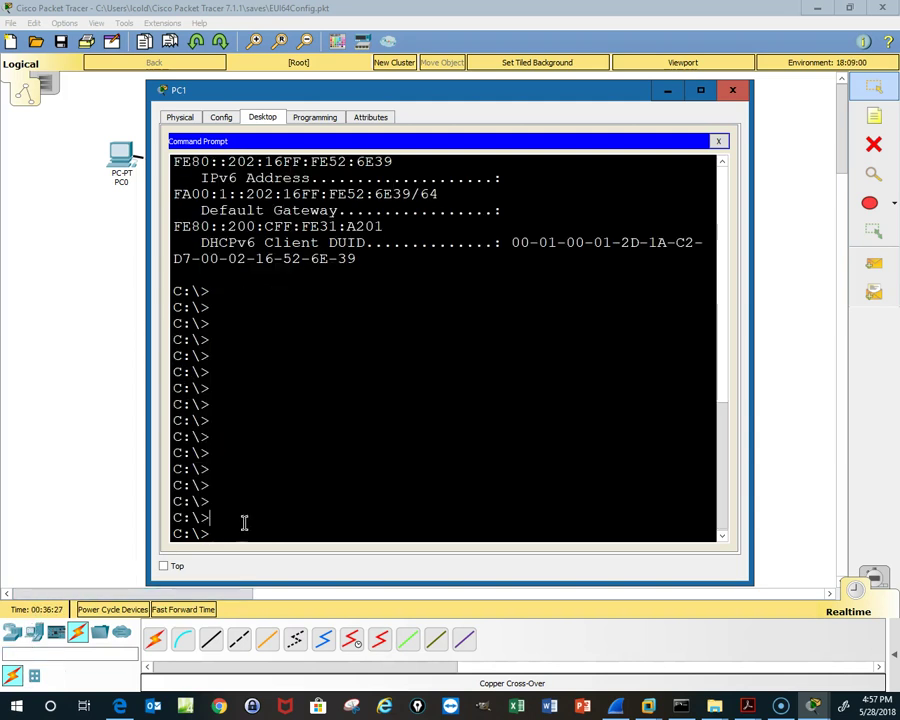
type("ip")
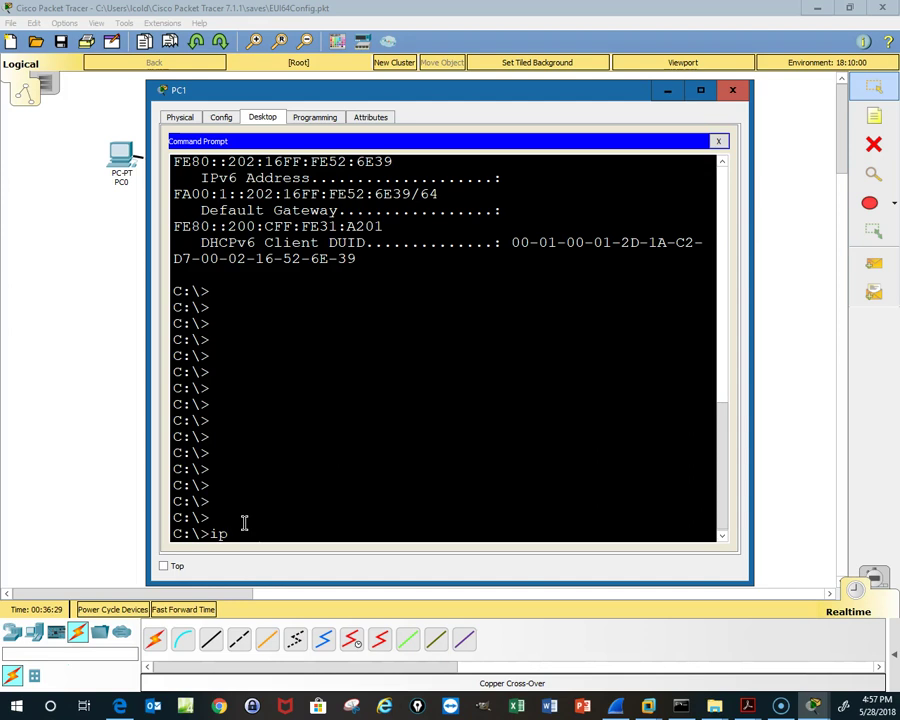
type("v6conf")
key("Return")
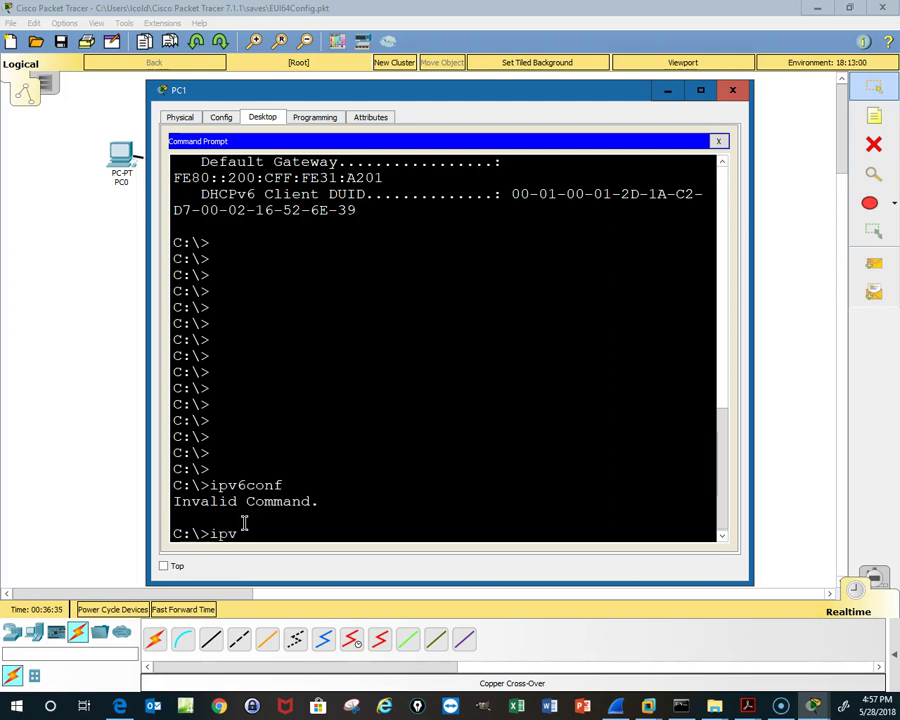
type("ipv6config")
key("Return")
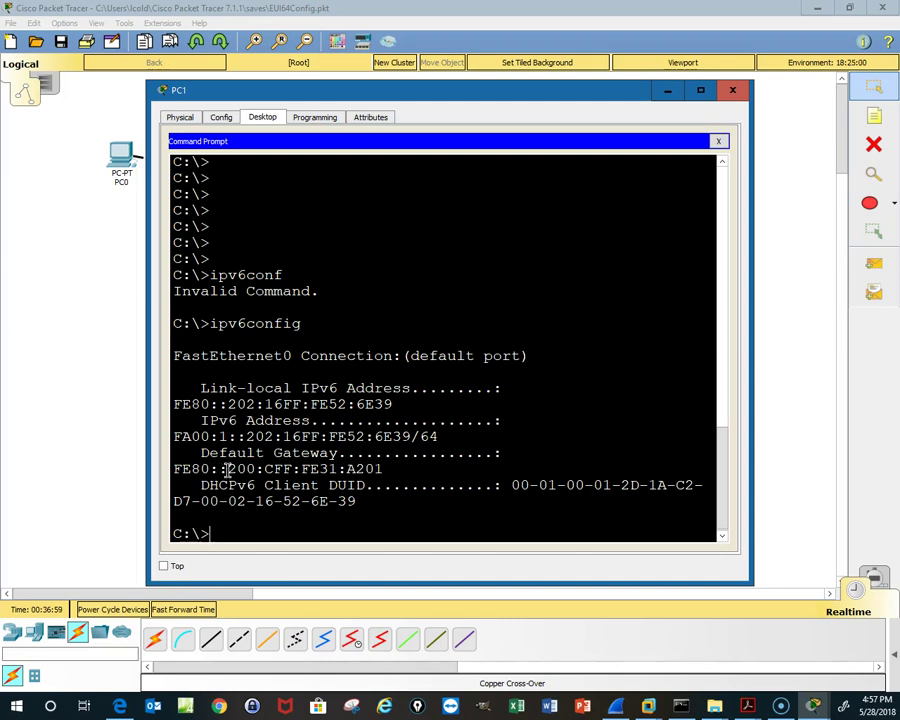
Run ipconfig /all on PC1 to compare MAC 0002.1652.6E39 with the FF:FE EUI-64 address
left_click_drag(274, 470, 320, 470)
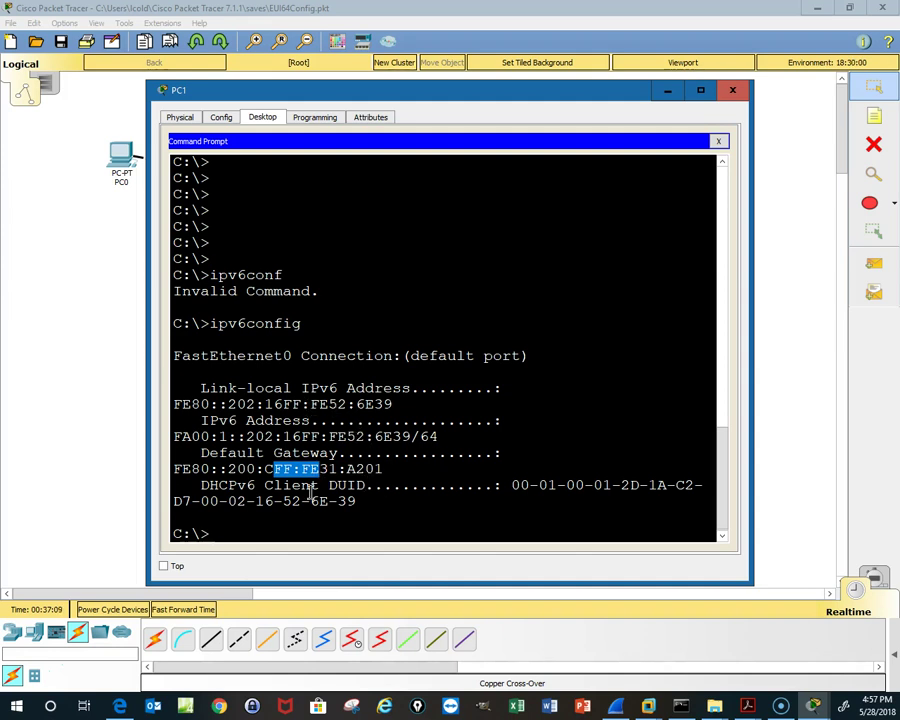
left_click(237, 532)
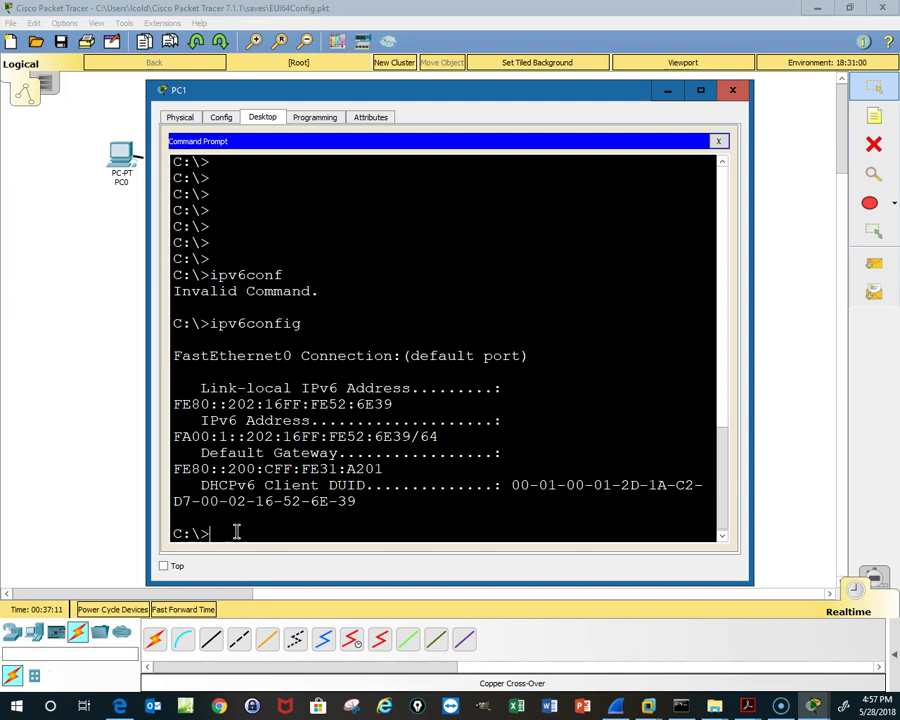
type("ipconfig")
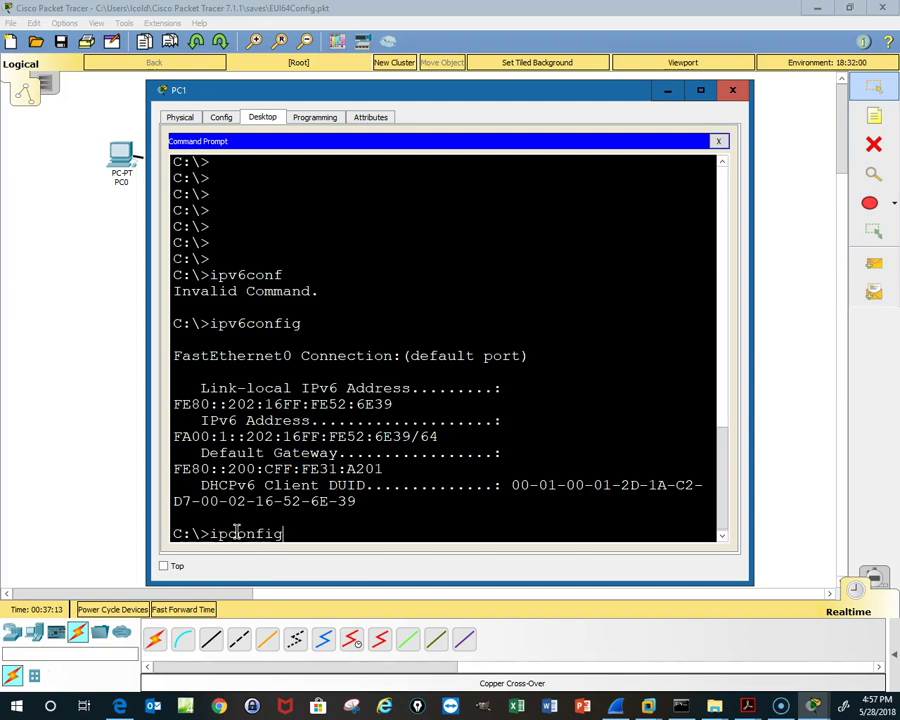
type(" /all")
key("Return")
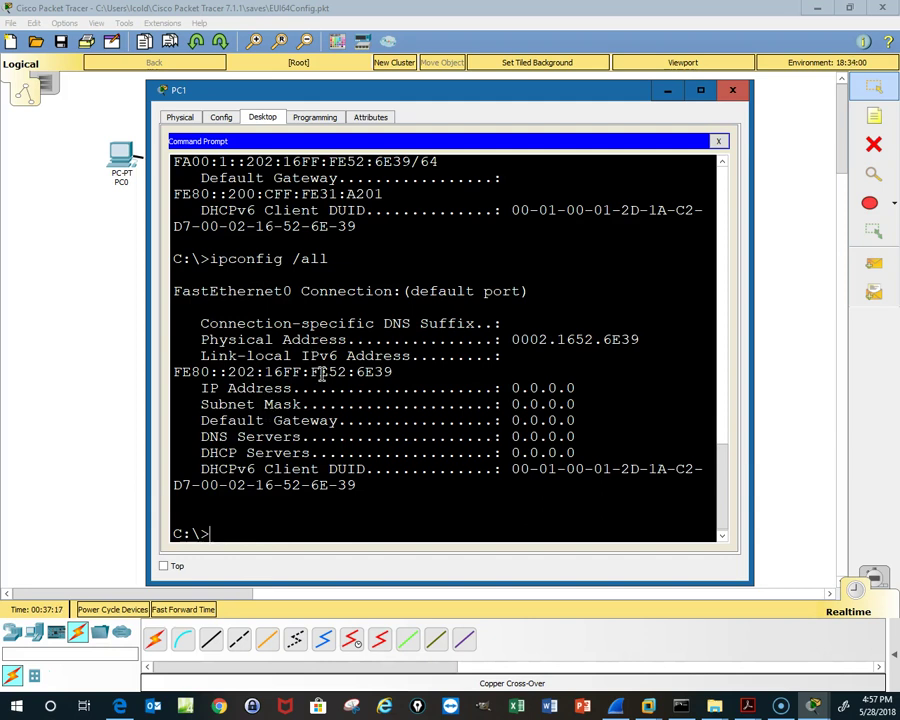
scroll(316, 370, "up", 1)
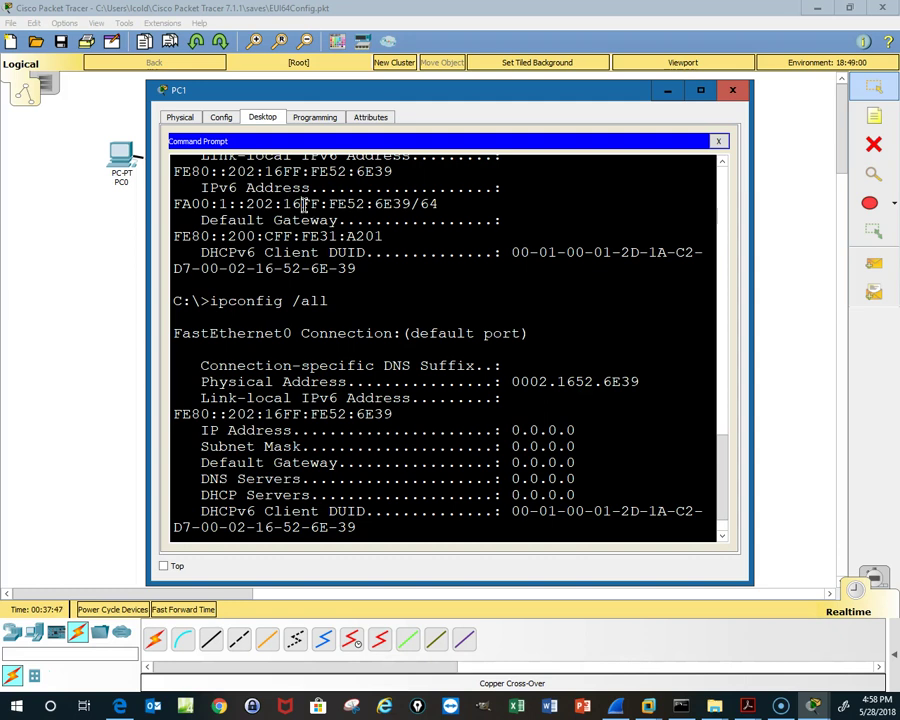
left_click_drag(302, 204, 347, 207)
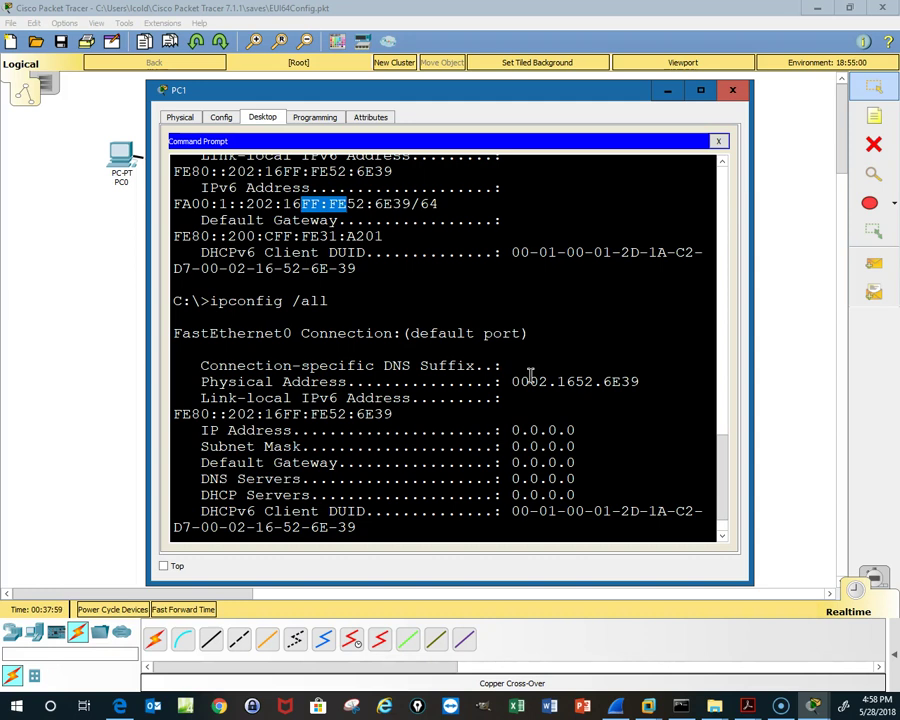
left_click_drag(595, 95, 617, 318)
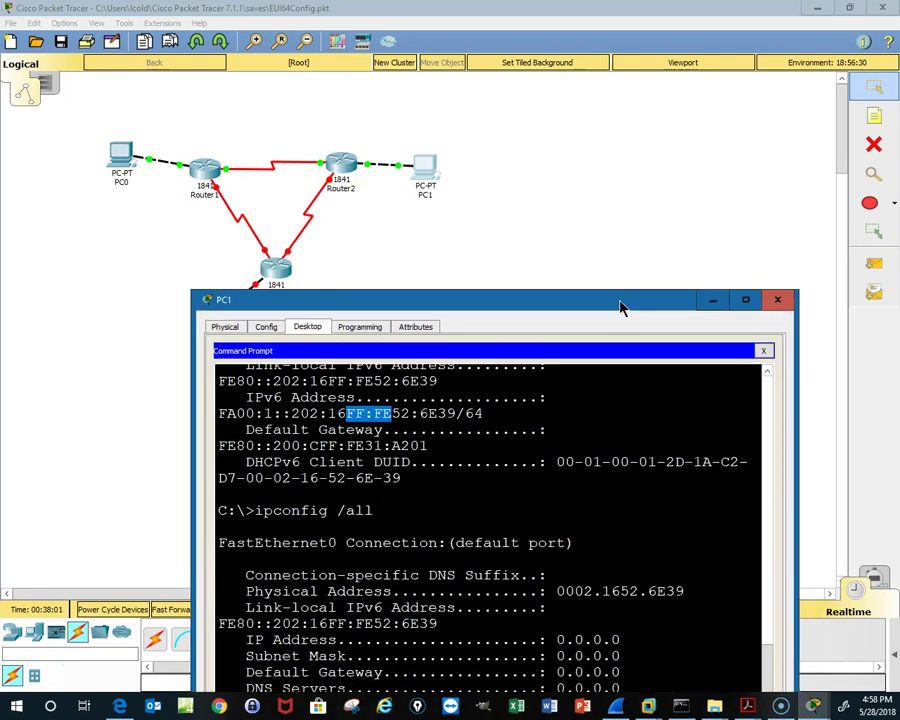
left_click(345, 166)
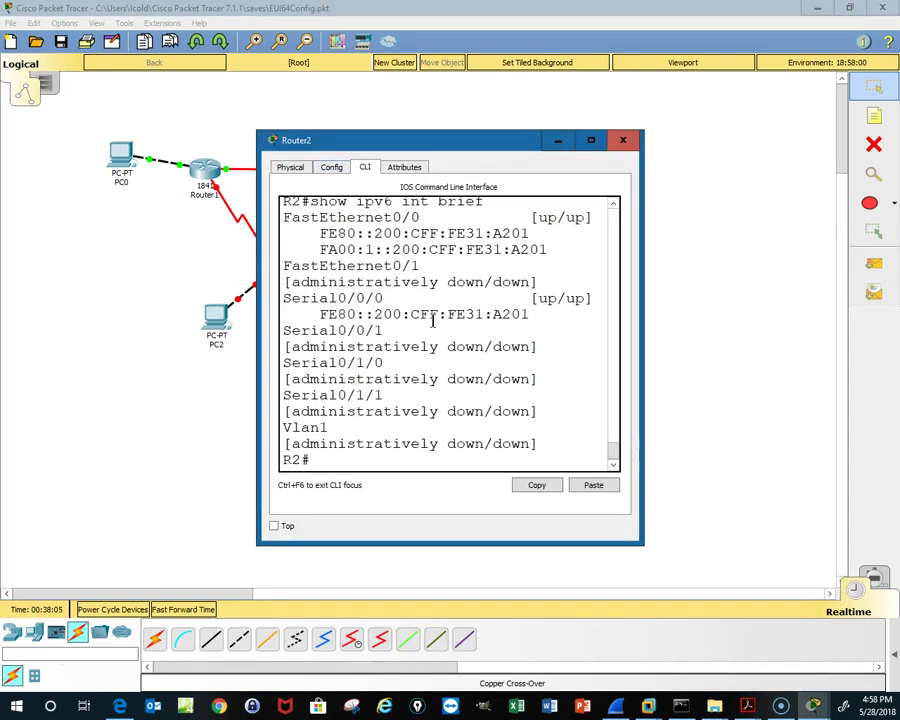
left_click(591, 141)
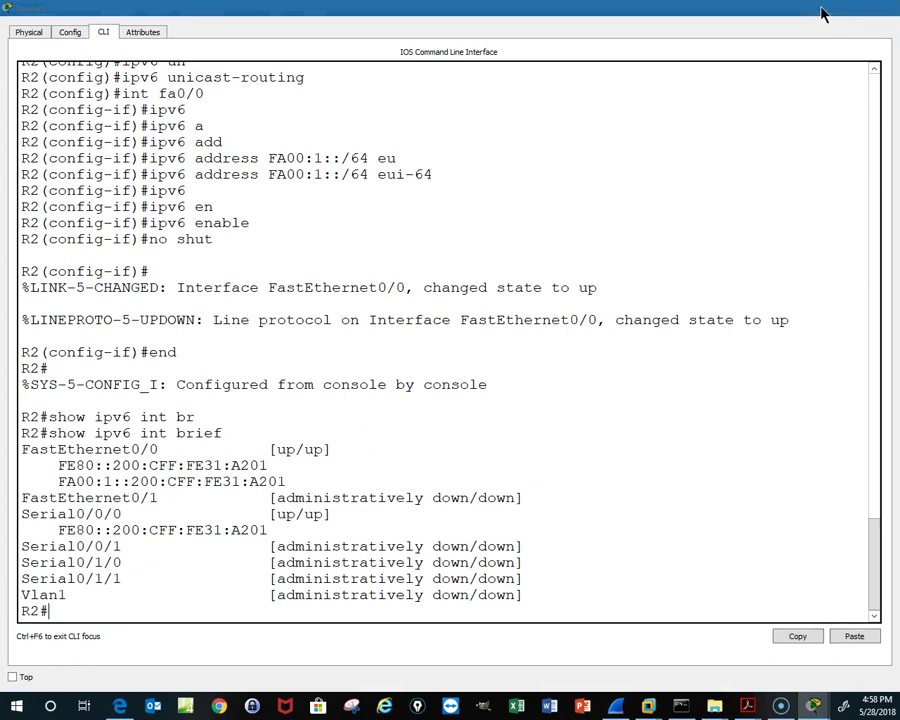
left_click(818, 12)
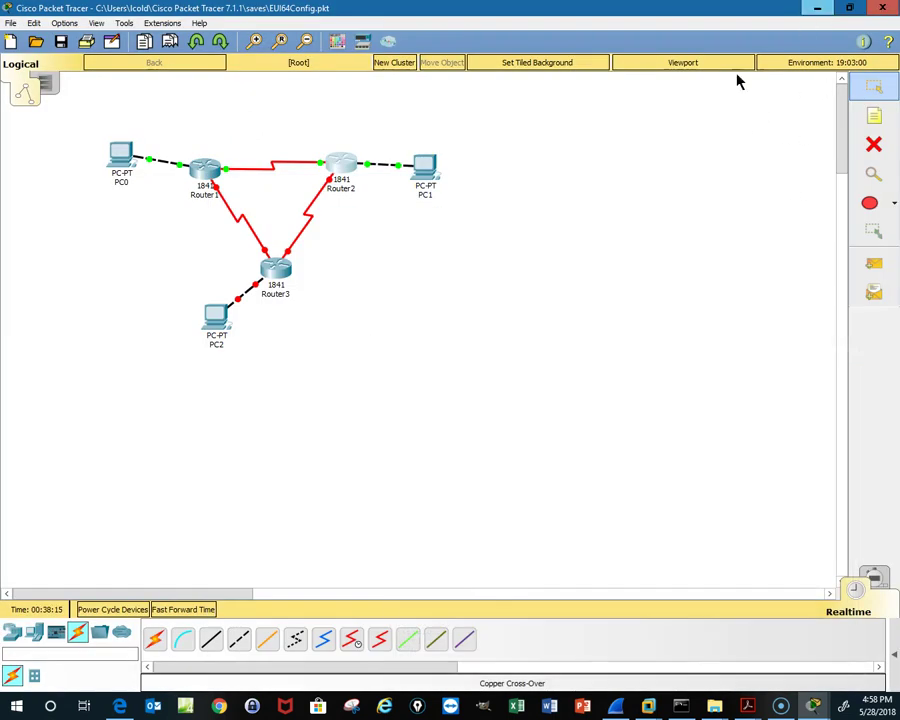
left_click(426, 168)
left_click_drag(478, 300, 494, 139)
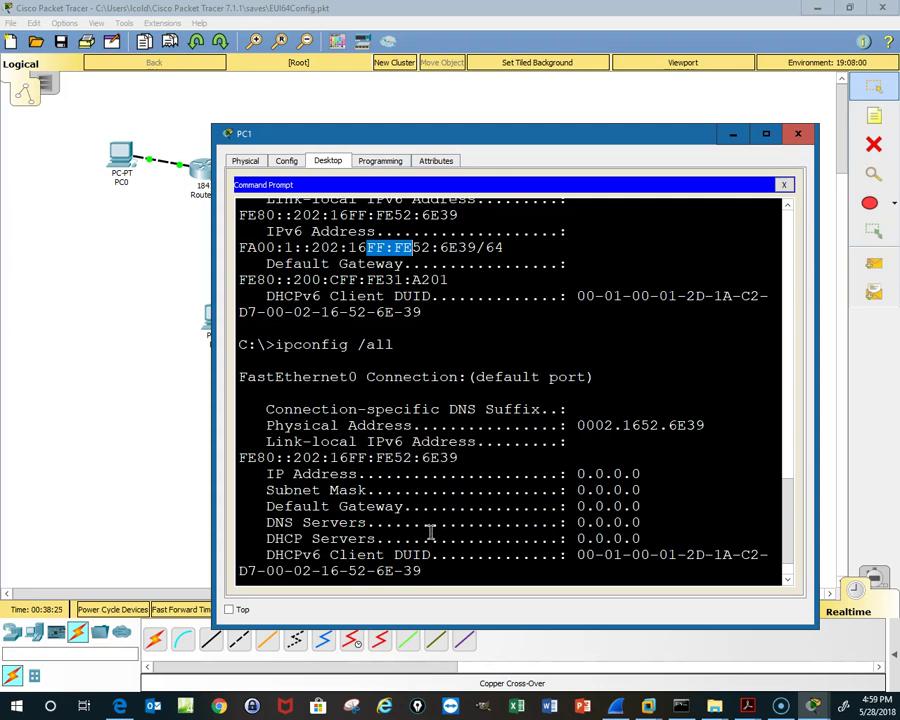
Scroll back to PC1's ipv6config output and highlight FE31:A201 in gateway FE80::200:CFF:FE31:A201
scroll(536, 378, "up", 1)
scroll(536, 378, "up", 5)
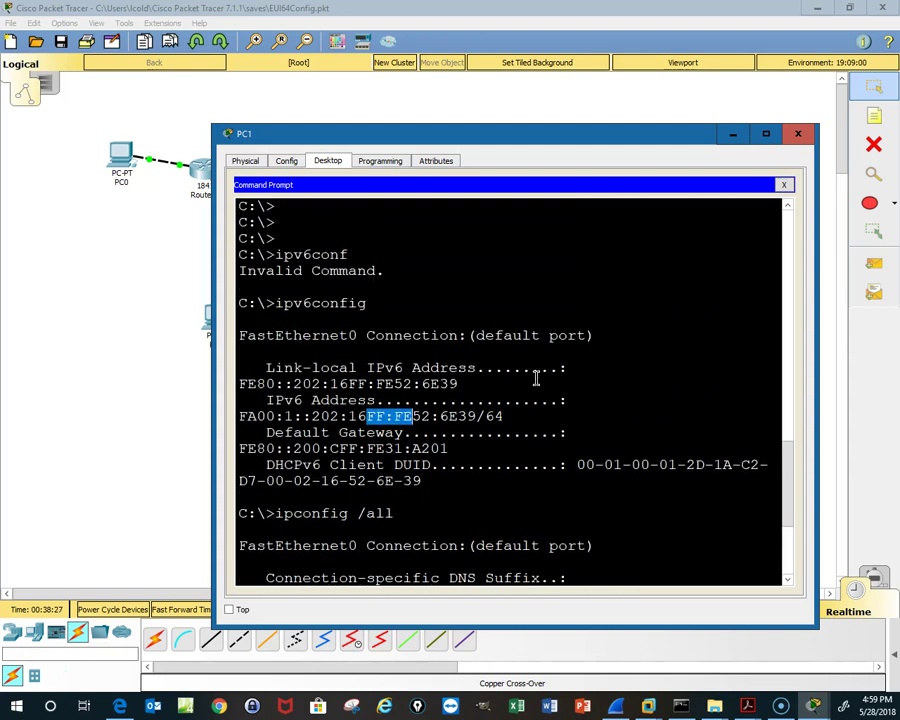
scroll(536, 378, "down", 3)
scroll(536, 378, "up", 3)
scroll(536, 378, "down", 3)
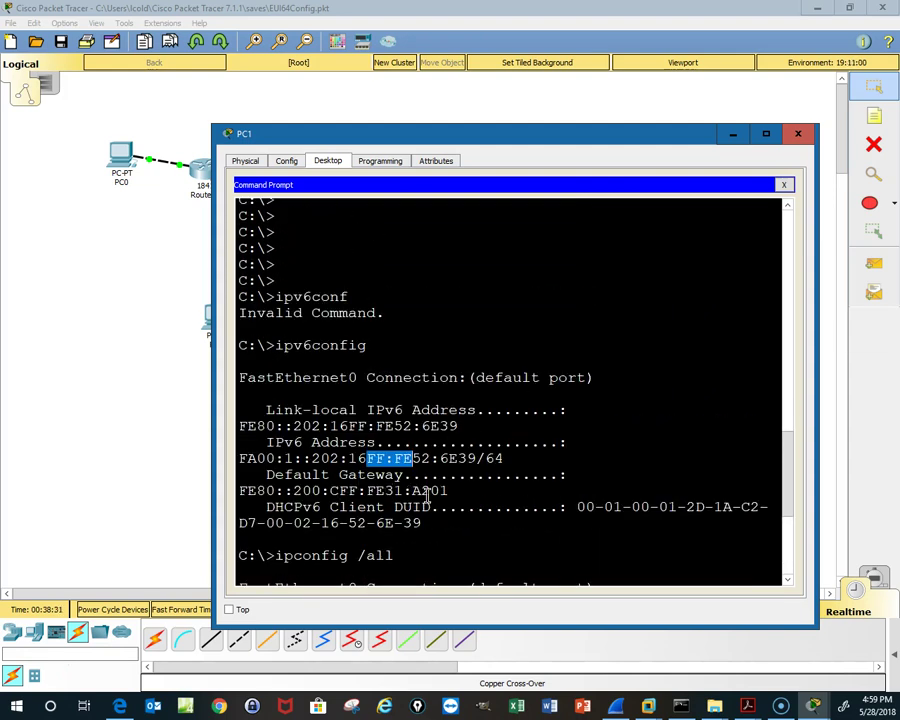
left_click_drag(367, 490, 457, 490)
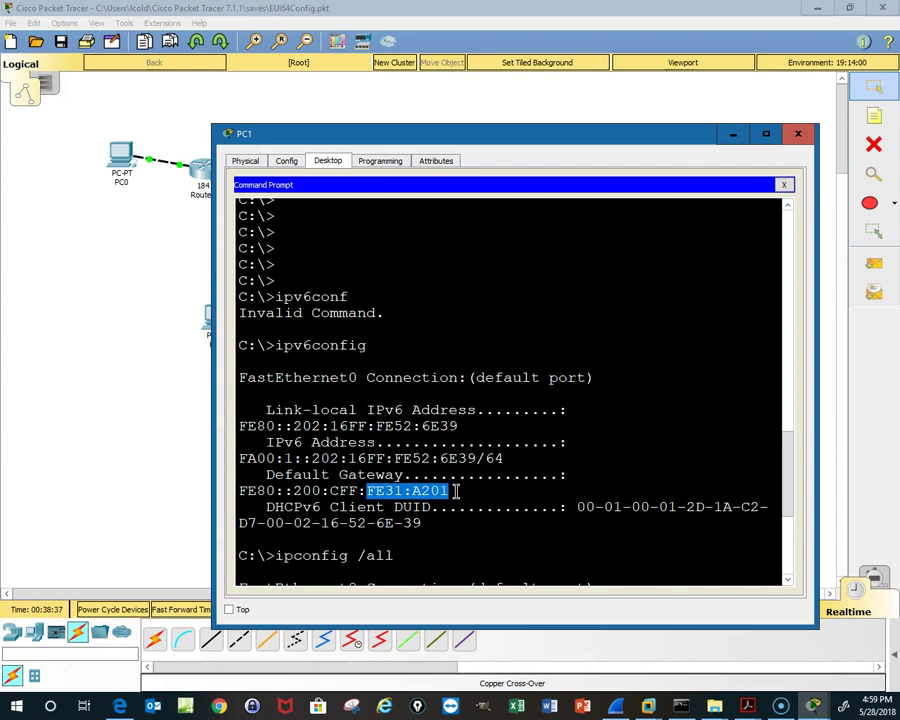
left_click(476, 487)
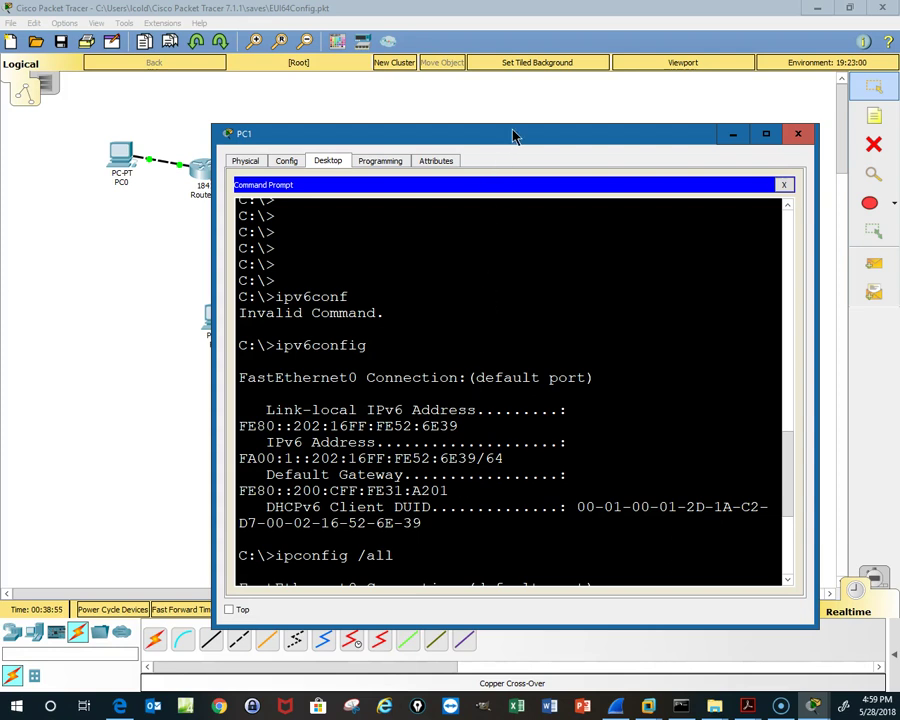
left_click_drag(500, 134, 446, 89)
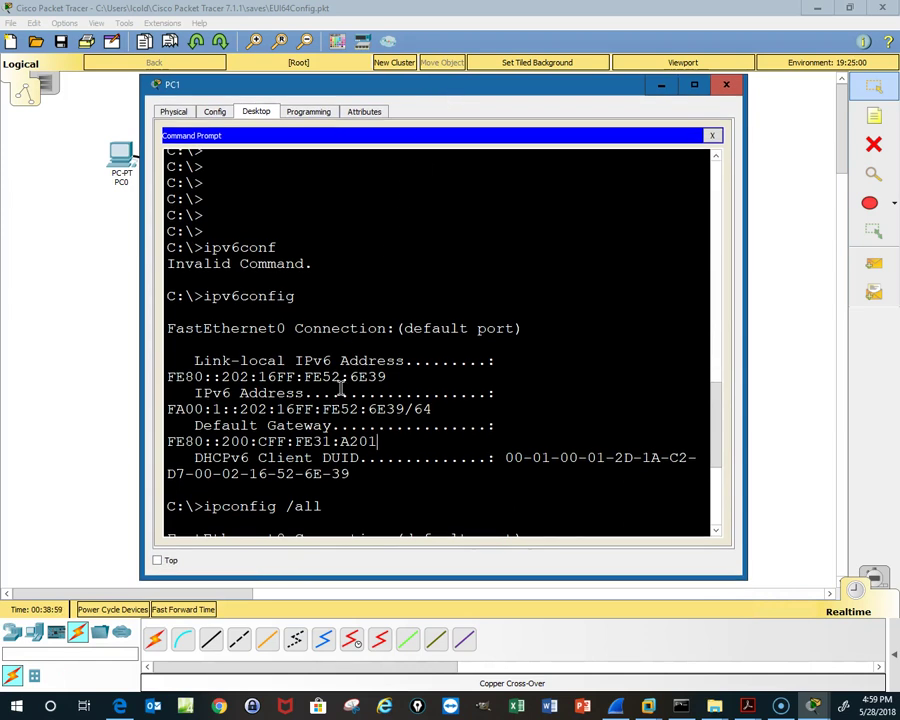